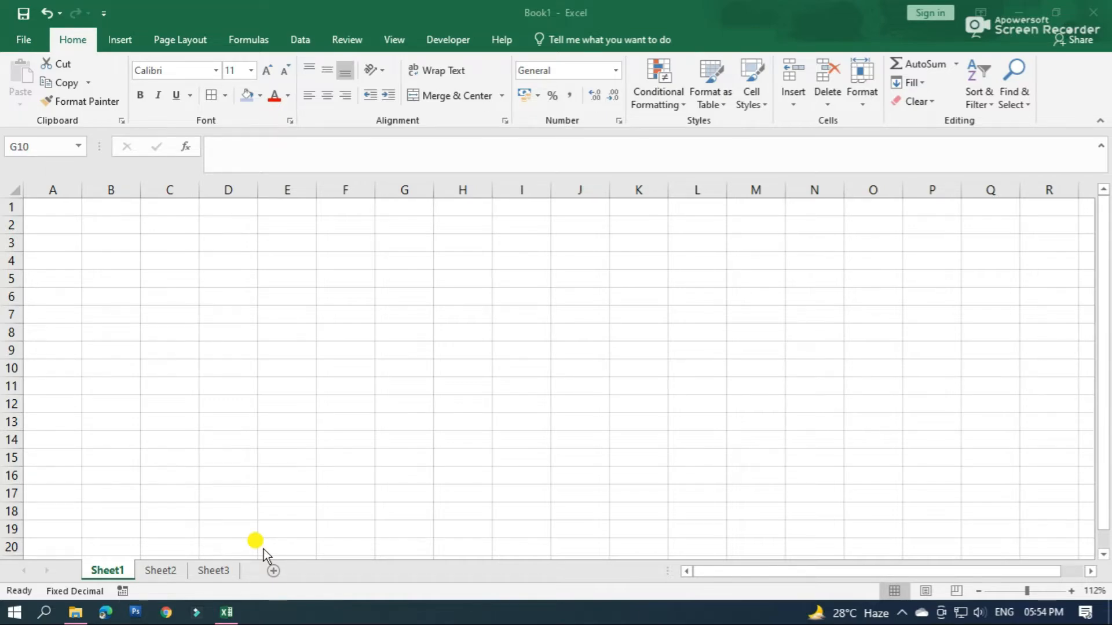
Enter 1 in E2 and 2 in E3, and extend the number series down to E16.
{"action": "left_click", "coordinate": [263, 225]}
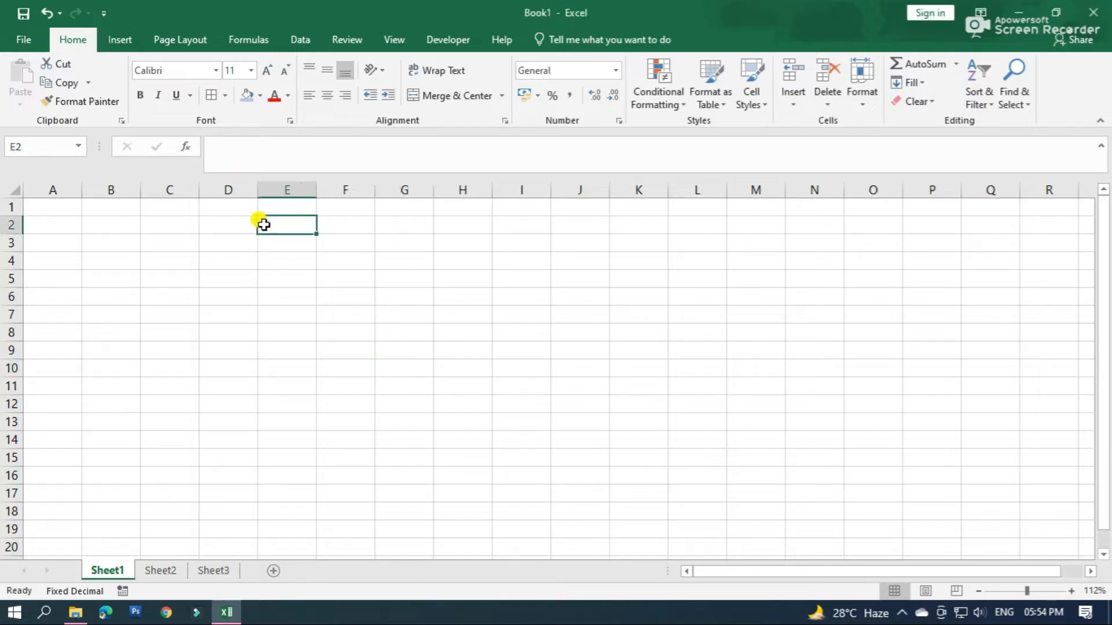
{"action": "type", "text": "1"}
{"action": "left_click", "coordinate": [277, 248]}
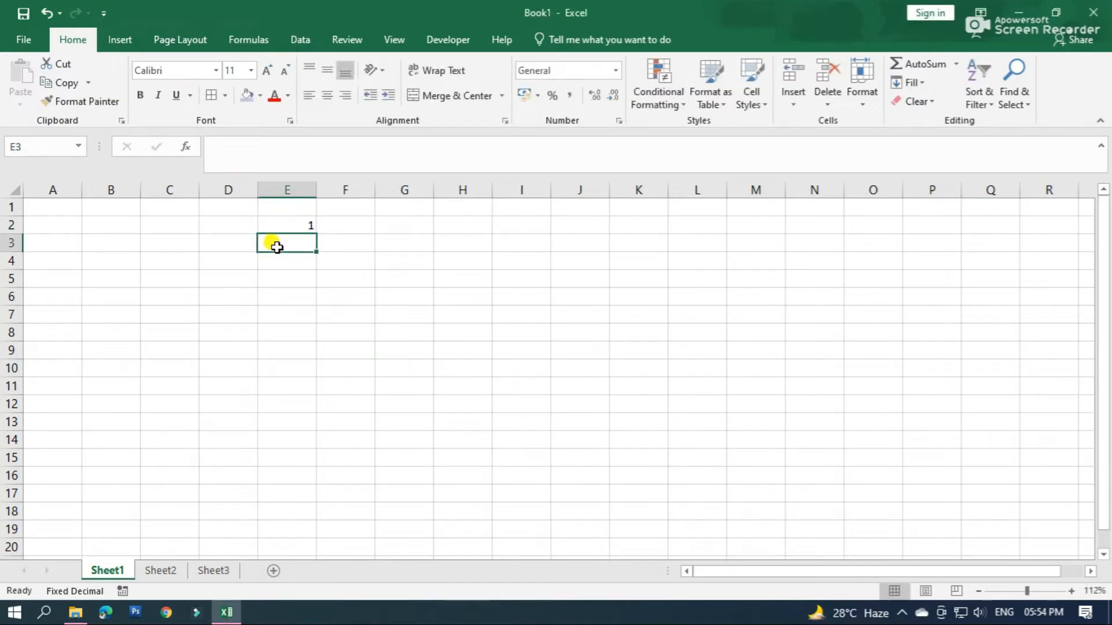
{"action": "type", "text": "2"}
{"action": "left_click_drag", "start_coordinate": [281, 228], "coordinate": [295, 473]}
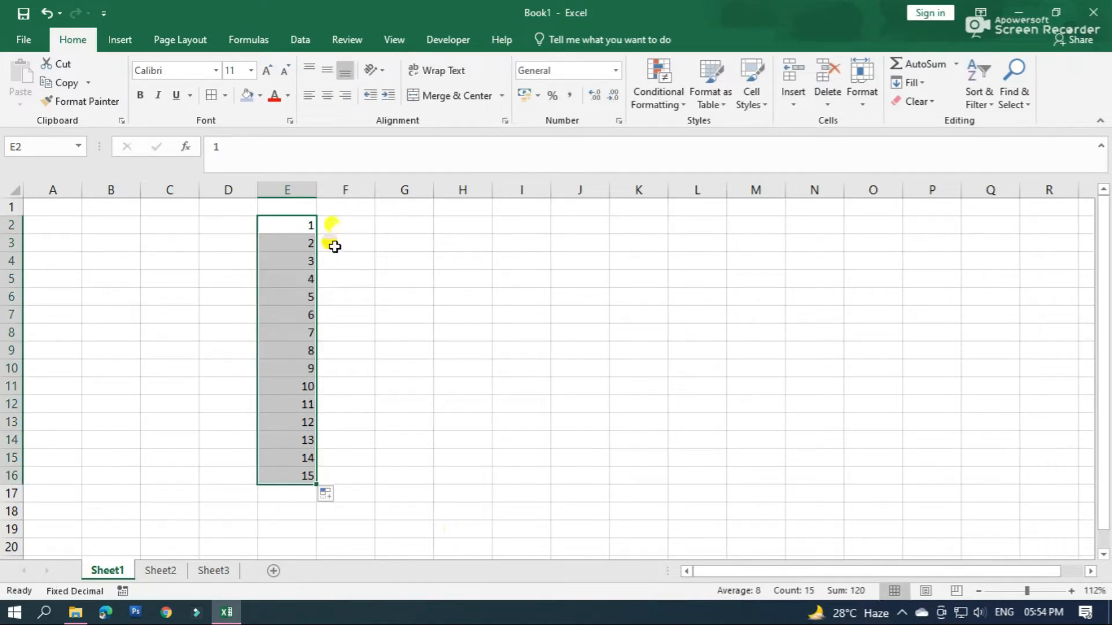
Enter 1 in F2, autofill it down to F16 and set the fill option to Fill Series.
{"action": "left_click", "coordinate": [337, 227]}
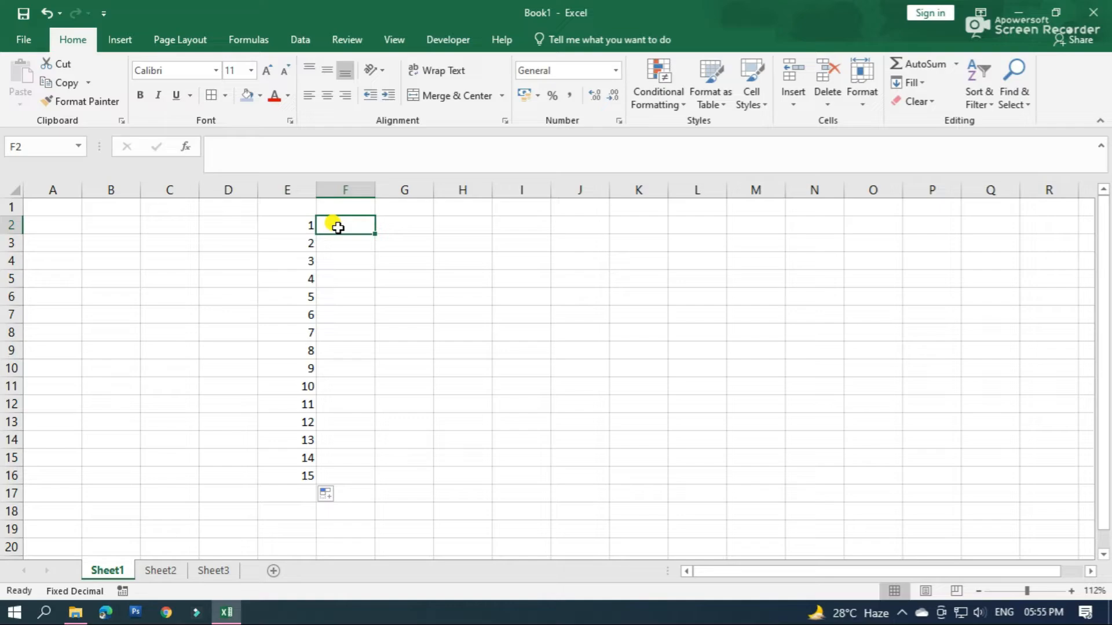
{"action": "type", "text": "1"}
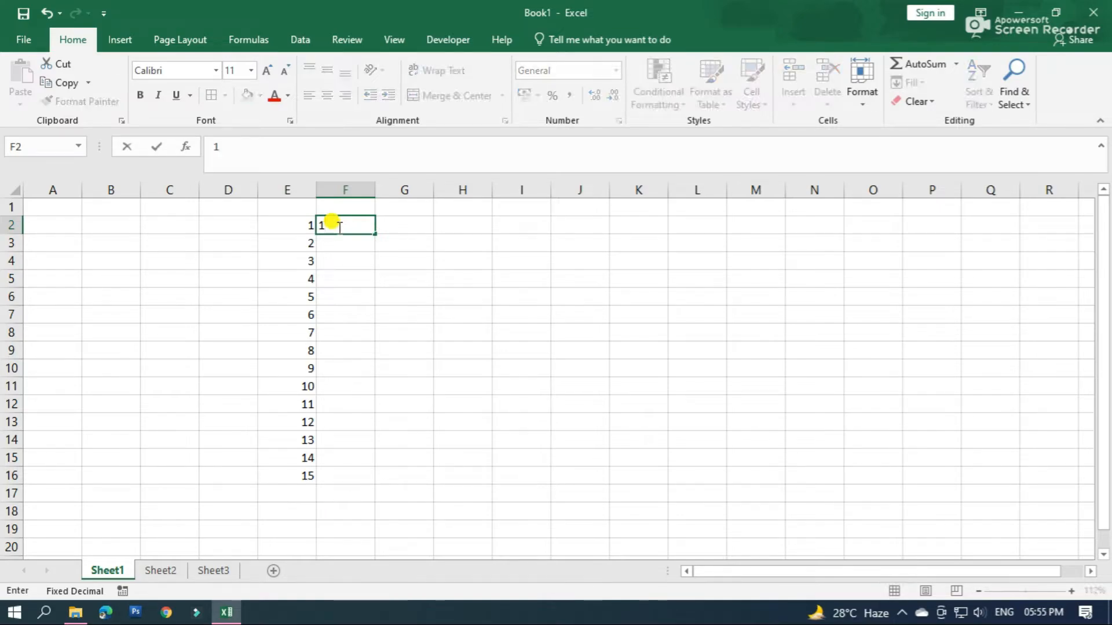
{"action": "left_click_drag", "start_coordinate": [376, 234], "coordinate": [371, 482]}
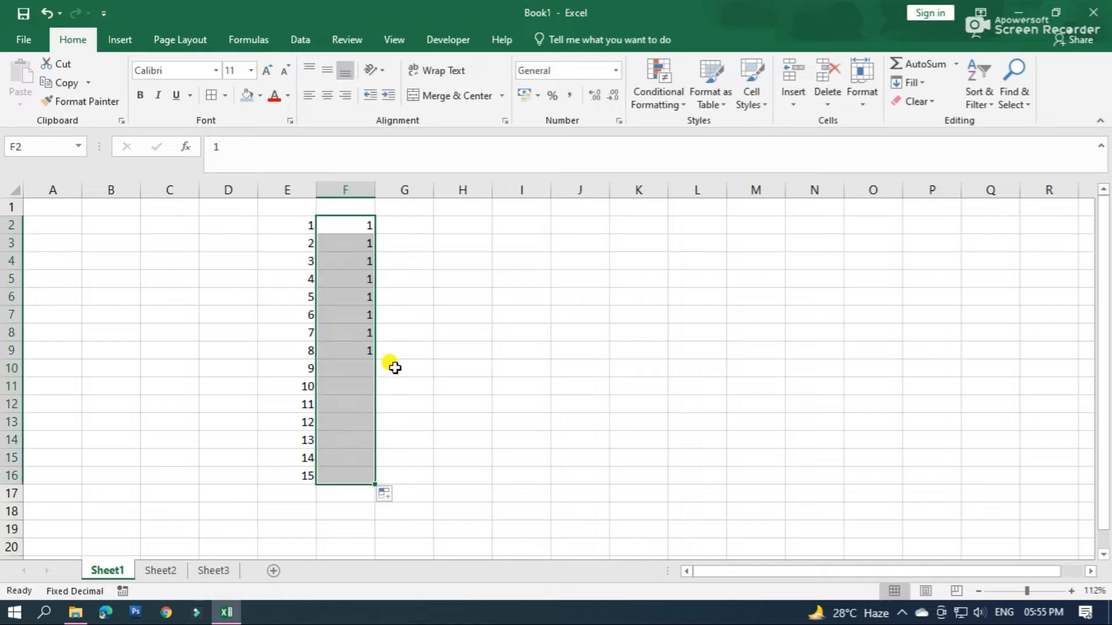
{"action": "left_click", "coordinate": [399, 502]}
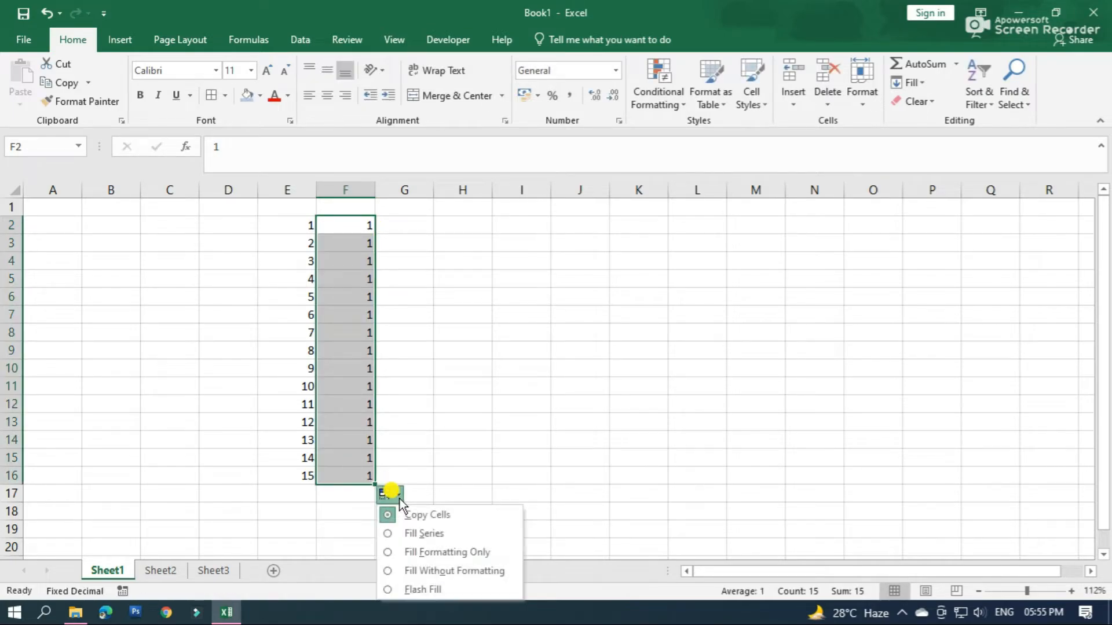
{"action": "left_click", "coordinate": [423, 532]}
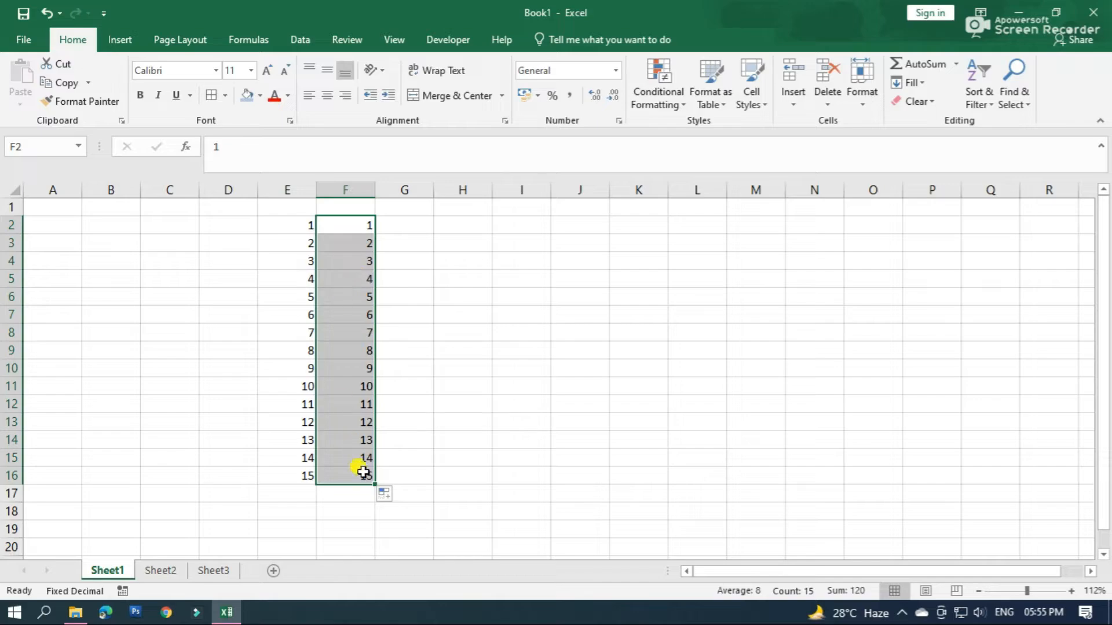
Enter 1 in G2 and fill a linear series down the column with step value 1 and stop value 100.
{"action": "left_click", "coordinate": [420, 224]}
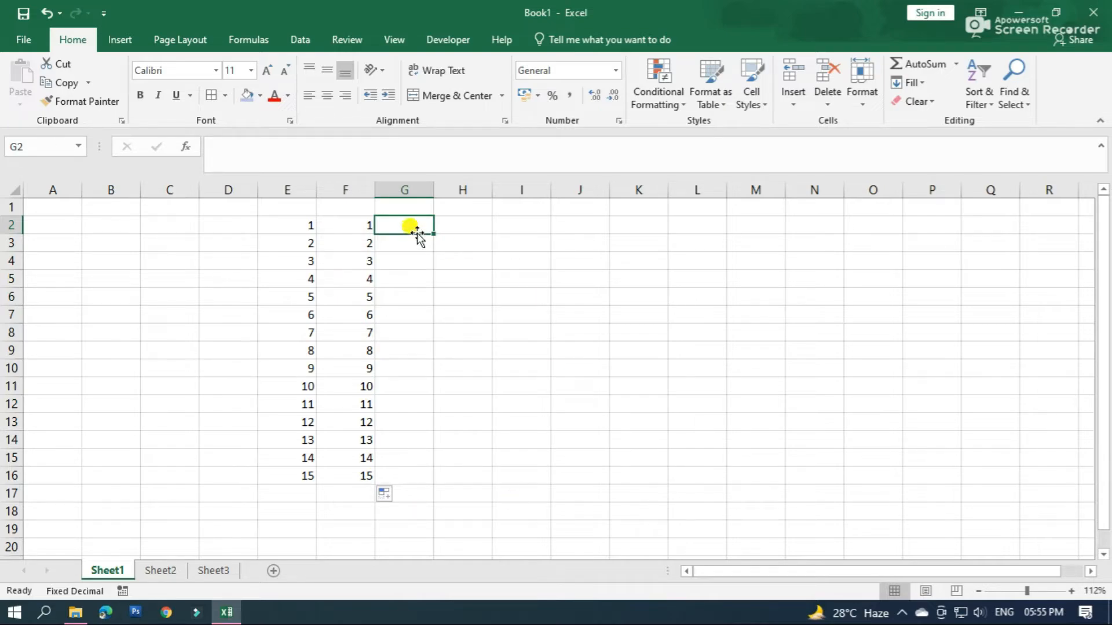
{"action": "type", "text": "1"}
{"action": "key", "text": "Return"}
{"action": "key", "text": "Return"}
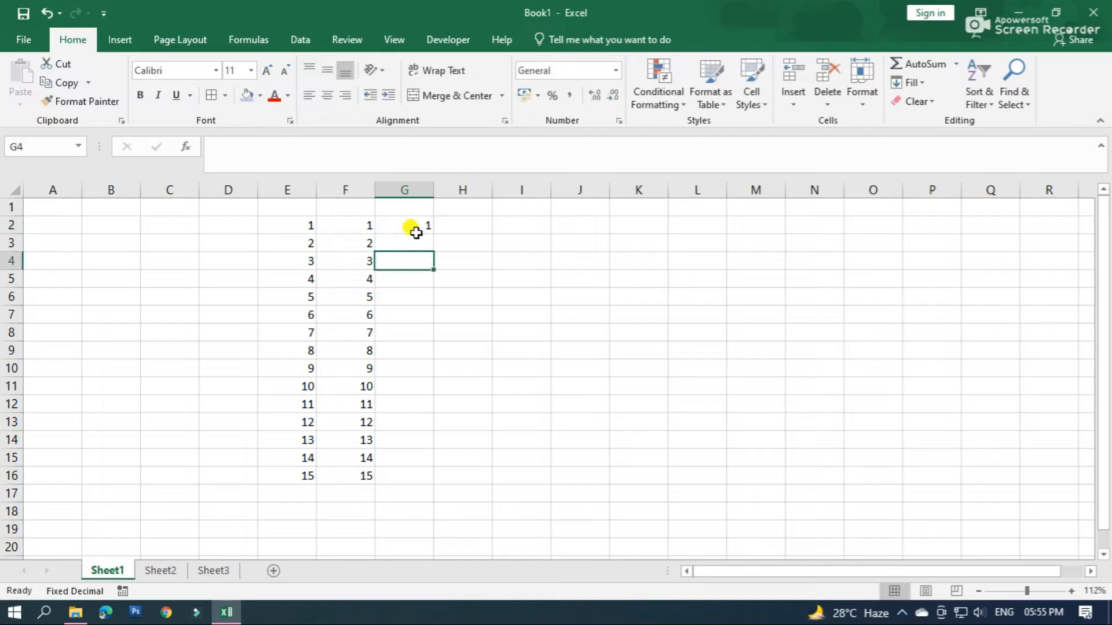
{"action": "left_click", "coordinate": [414, 227]}
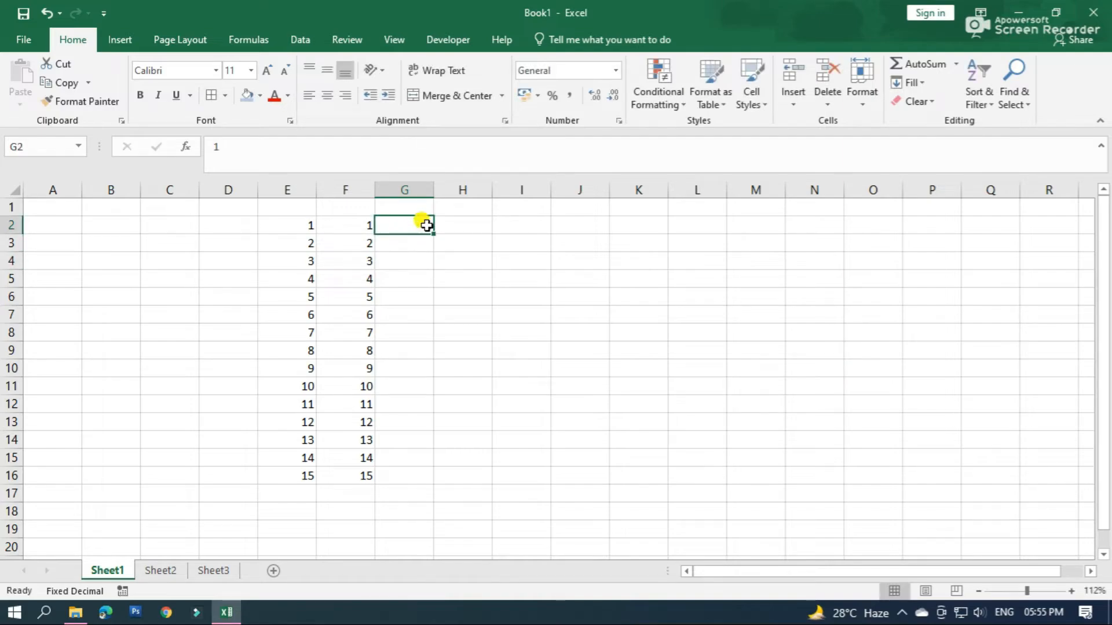
{"action": "left_click", "coordinate": [924, 85]}
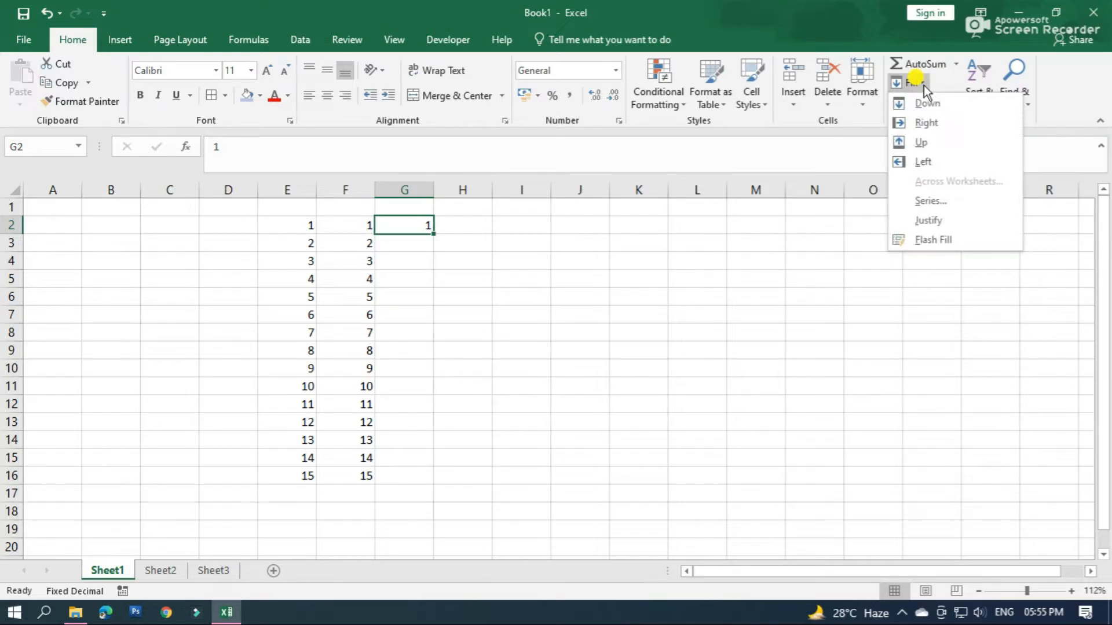
{"action": "left_click", "coordinate": [947, 206]}
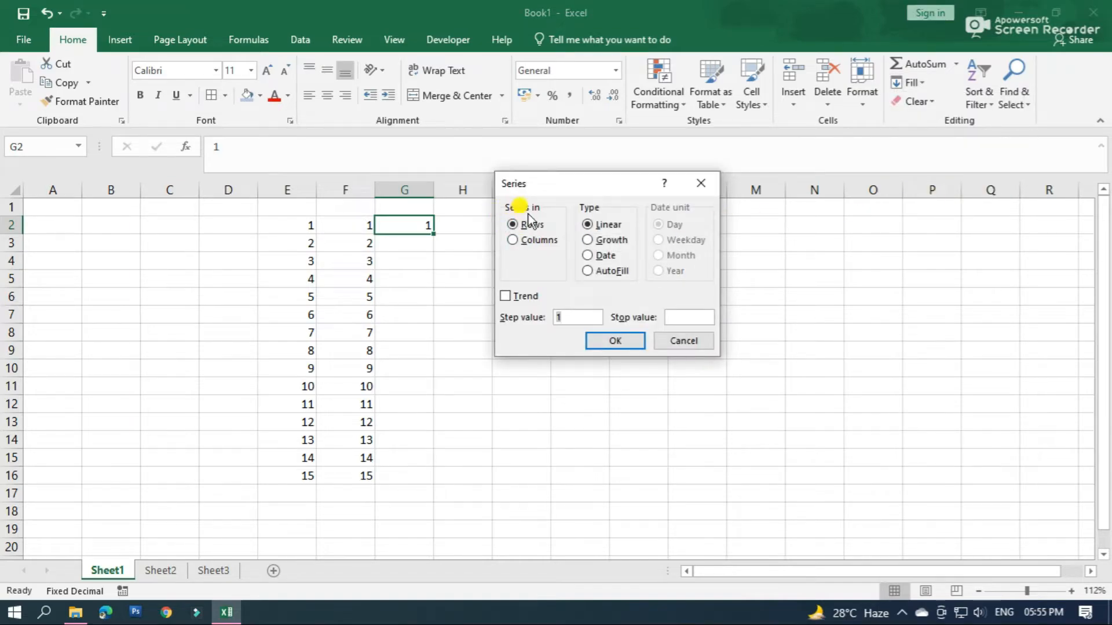
{"action": "left_click", "coordinate": [513, 241]}
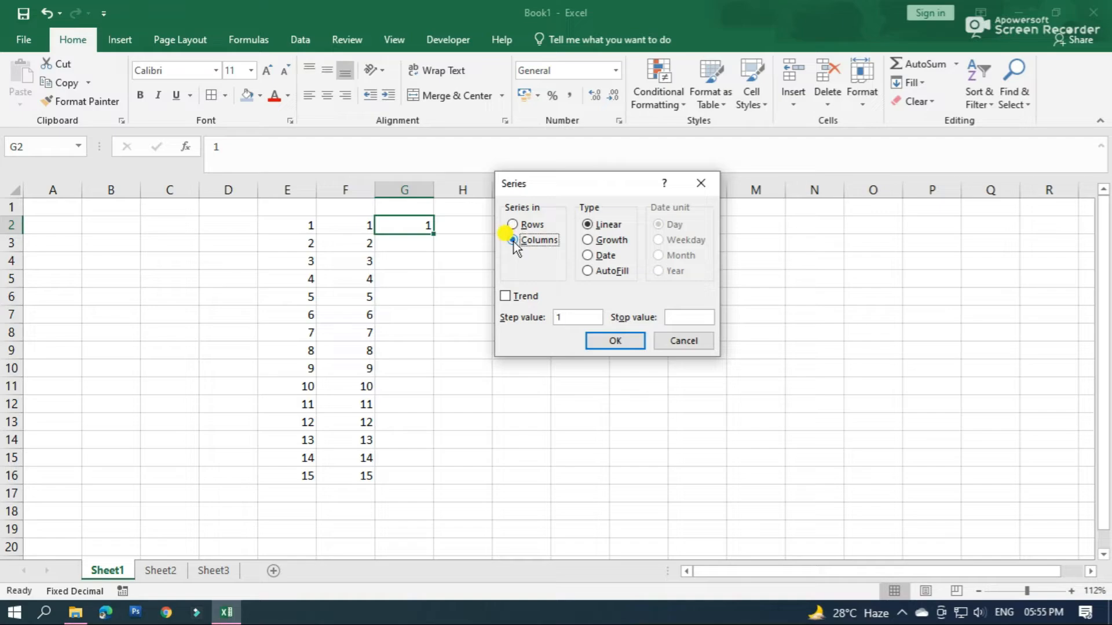
{"action": "left_click", "coordinate": [672, 316]}
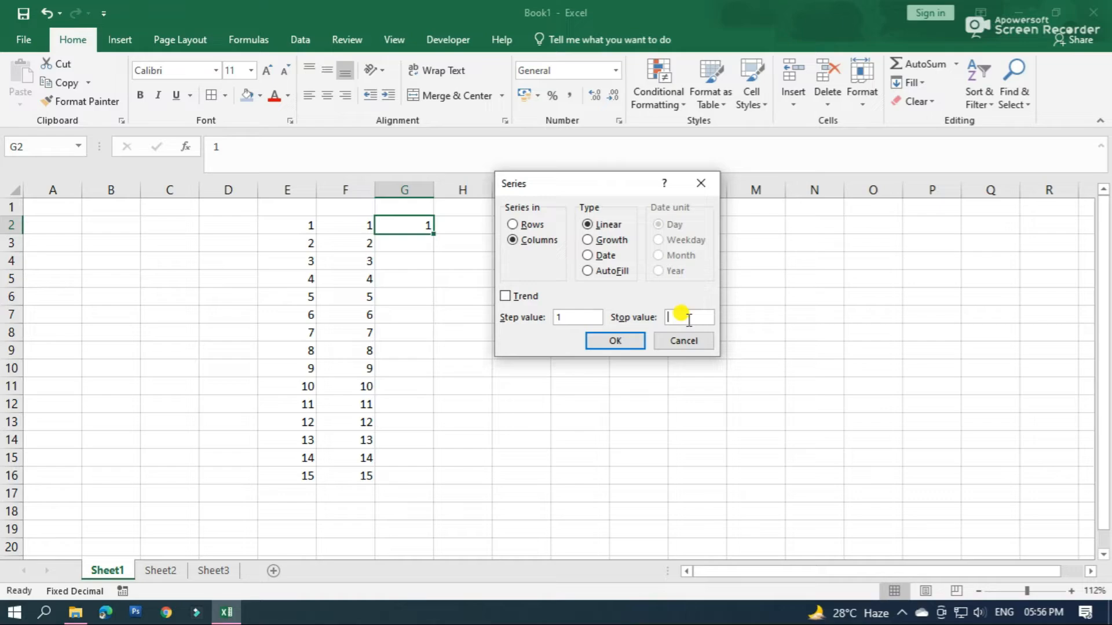
{"action": "type", "text": "100"}
{"action": "left_click", "coordinate": [614, 343]}
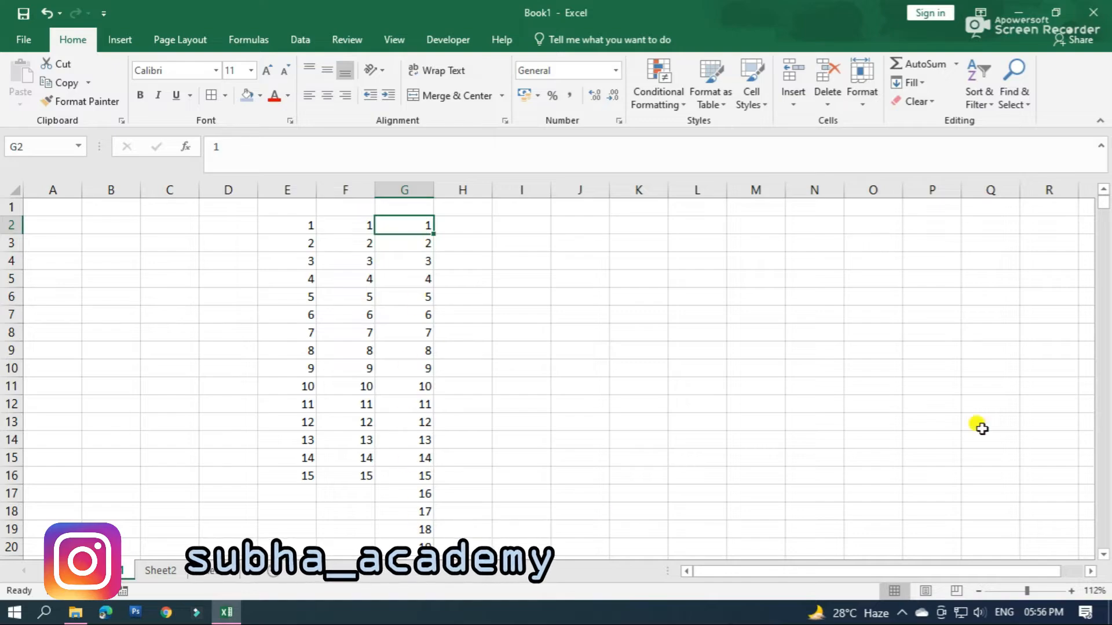
{"action": "left_click_drag", "start_coordinate": [1102, 201], "coordinate": [1103, 530]}
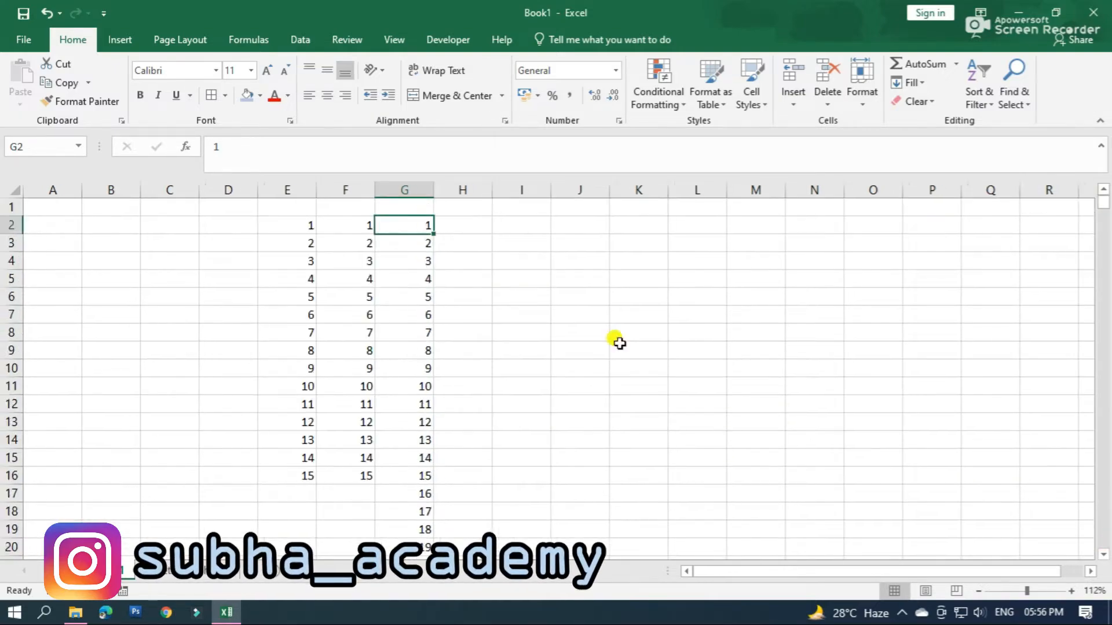
{"action": "key", "text": "ctrl+Down"}
Examine the blank rows in the Sheet2 amounts table.
{"action": "left_click", "coordinate": [1071, 590]}
{"action": "left_click", "coordinate": [1072, 591]}
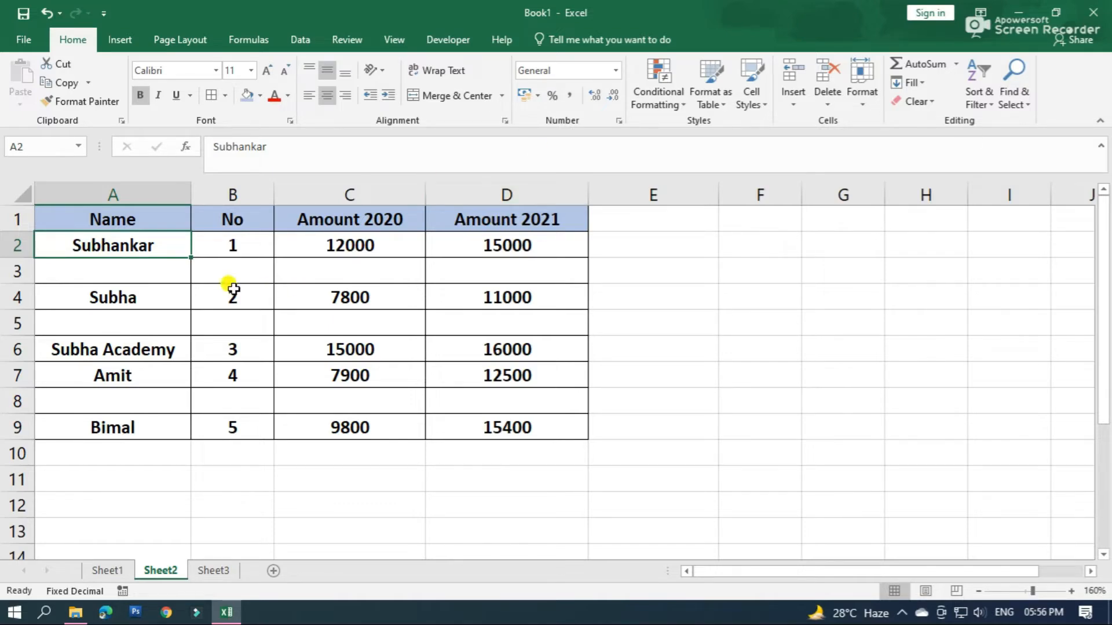
{"action": "left_click", "coordinate": [154, 280]}
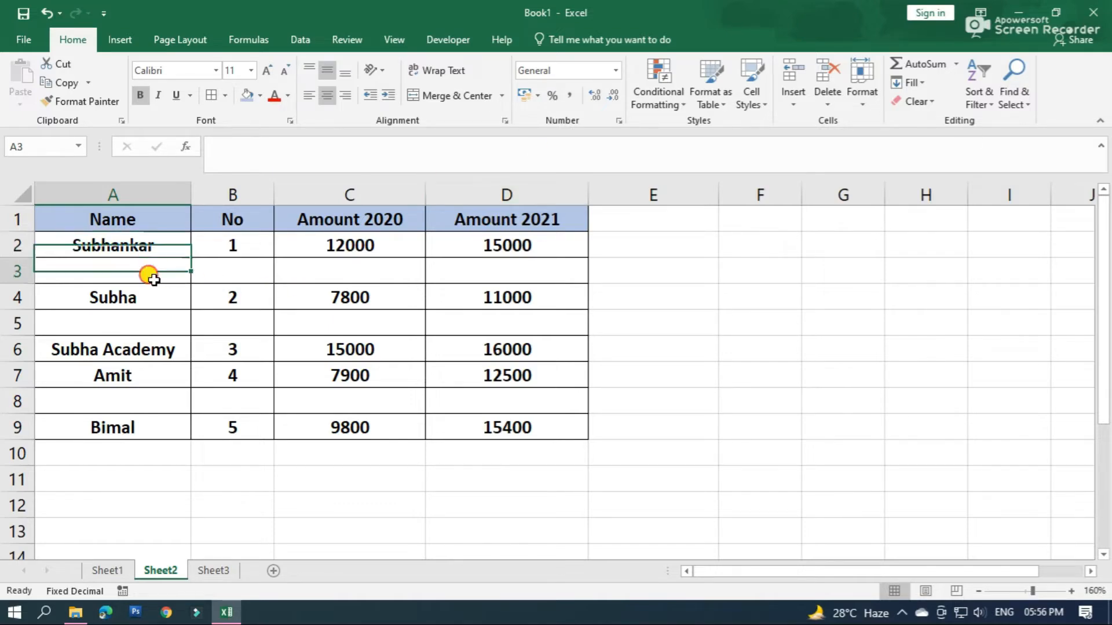
{"action": "left_click", "coordinate": [172, 328]}
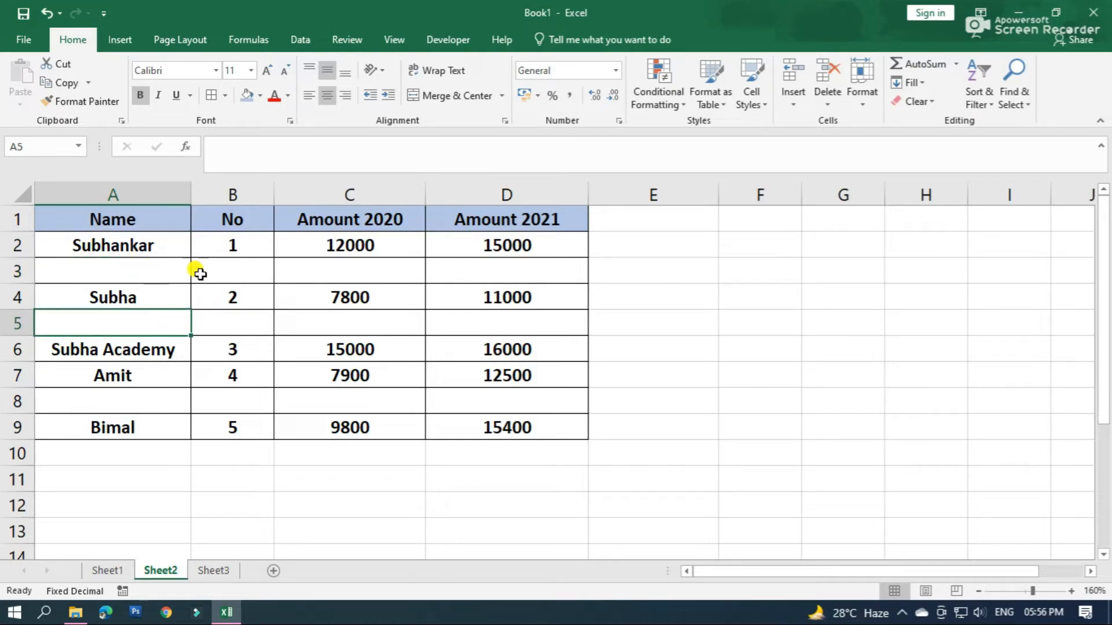
{"action": "left_click", "coordinate": [144, 401]}
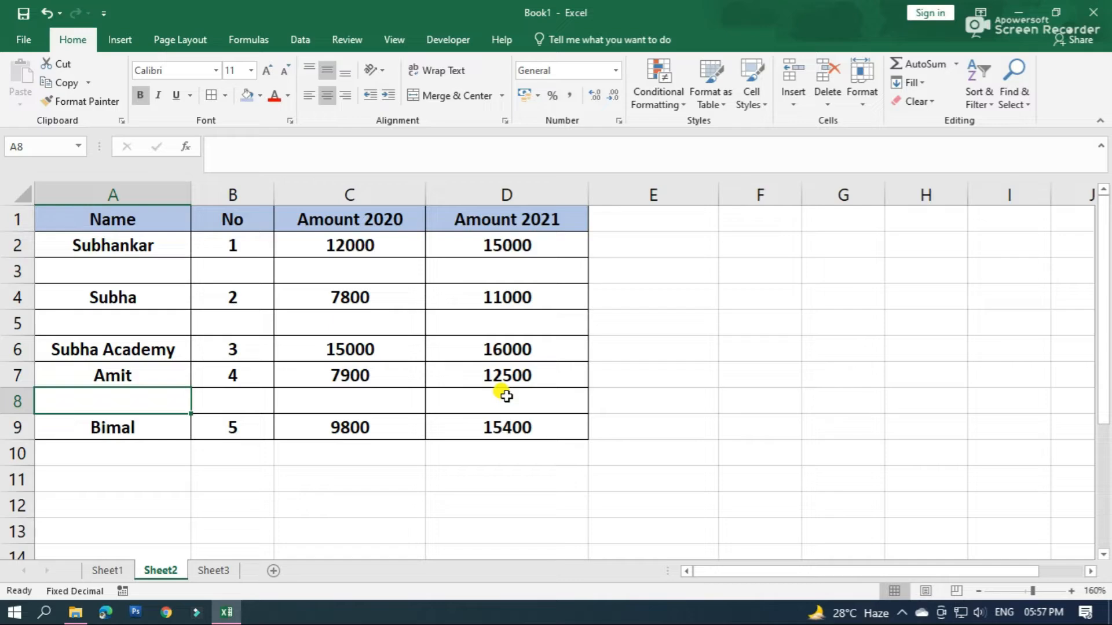
Try deleting the empty row 3 of the table on its own, and undo the deletion.
{"action": "left_click", "coordinate": [23, 271]}
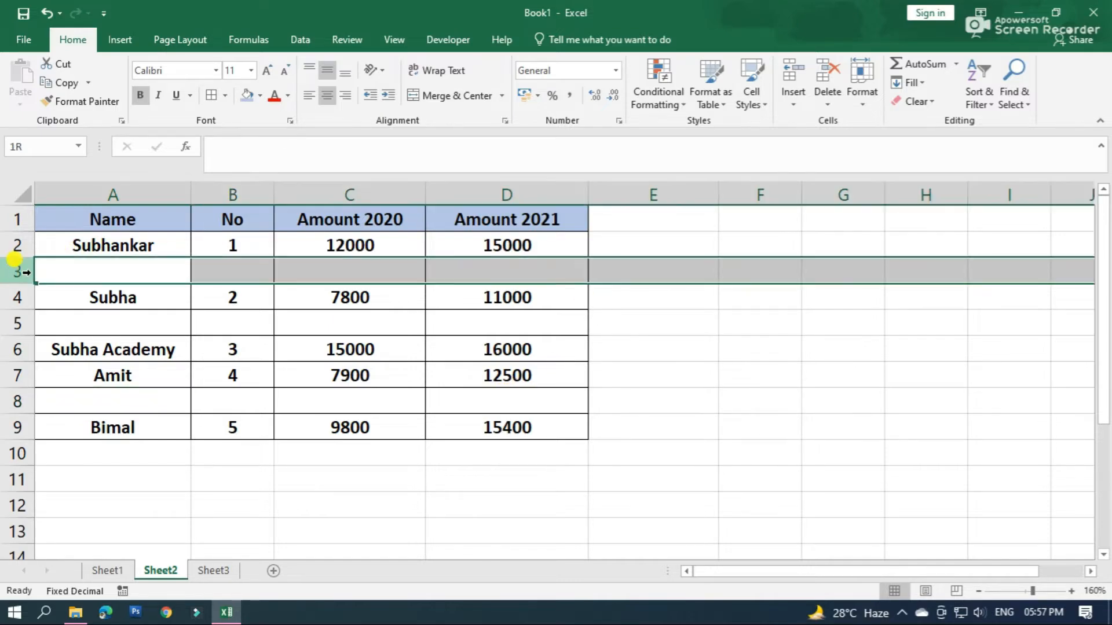
{"action": "right_click", "coordinate": [202, 268]}
{"action": "left_click", "coordinate": [250, 400]}
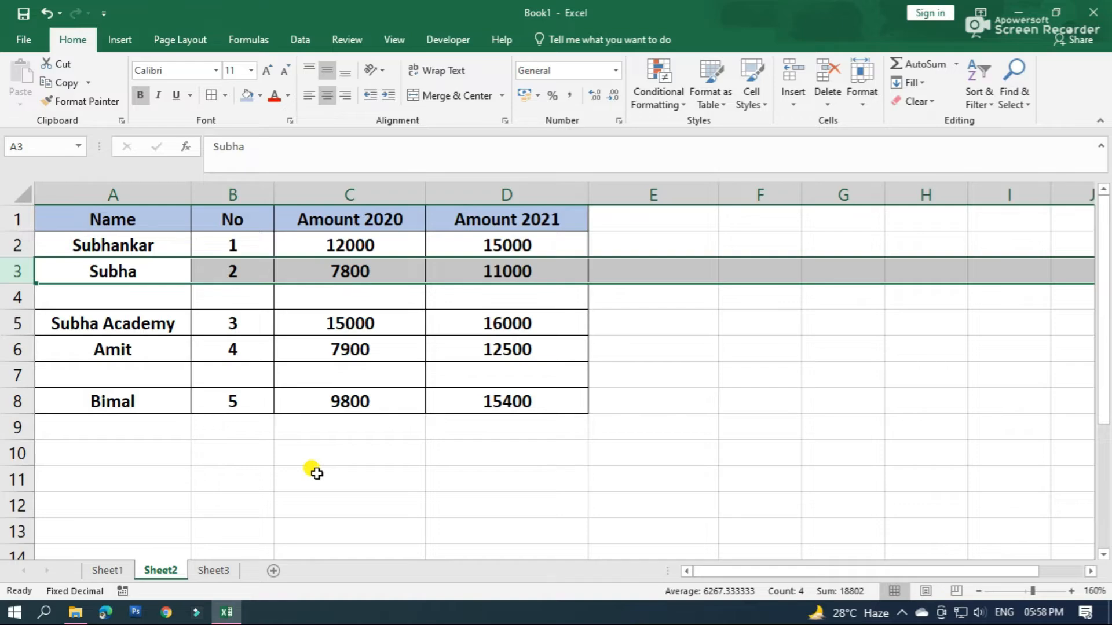
{"action": "key", "text": "ctrl+z"}
{"action": "left_click", "coordinate": [660, 346]}
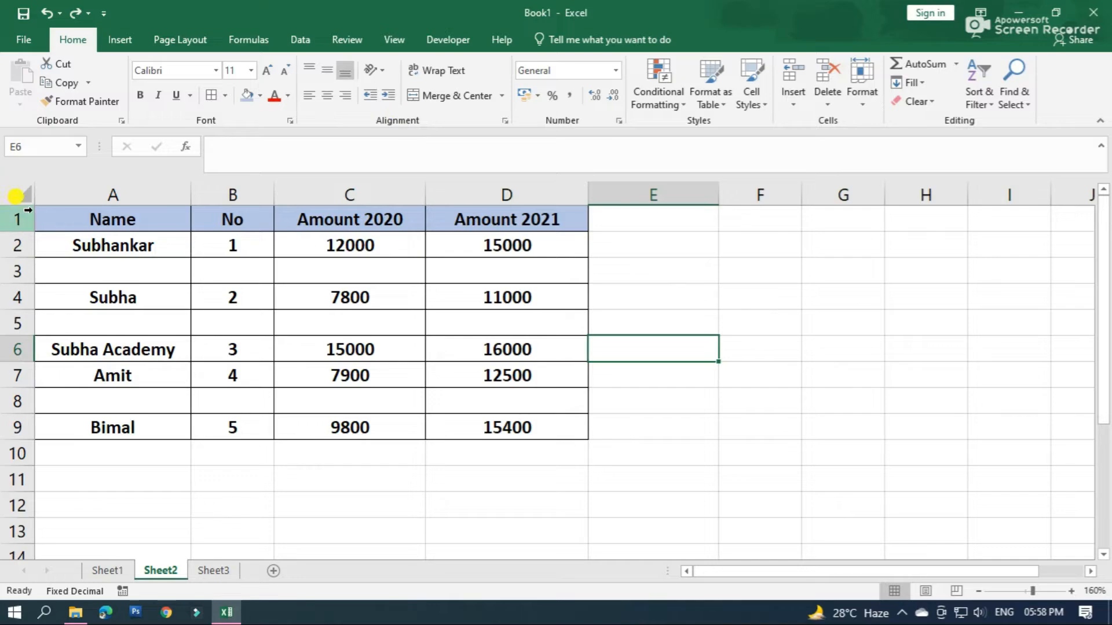
Select all blank cells in A1:D9 with Go To Special and delete them, shifting cells up.
{"action": "left_click_drag", "start_coordinate": [47, 215], "coordinate": [503, 427]}
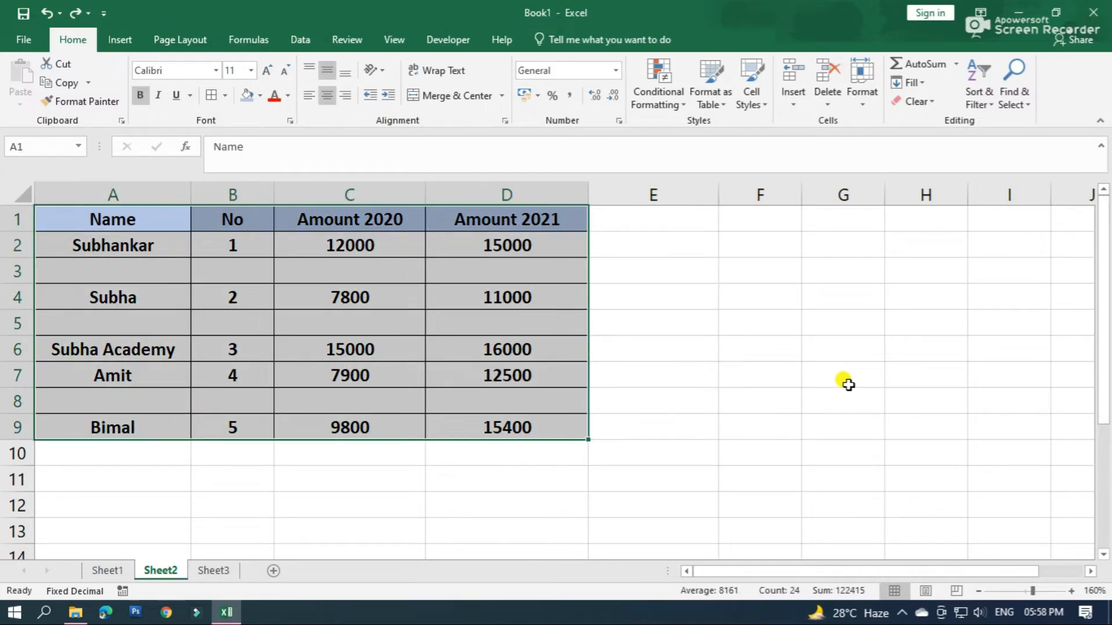
{"action": "key", "text": "ctrl+g"}
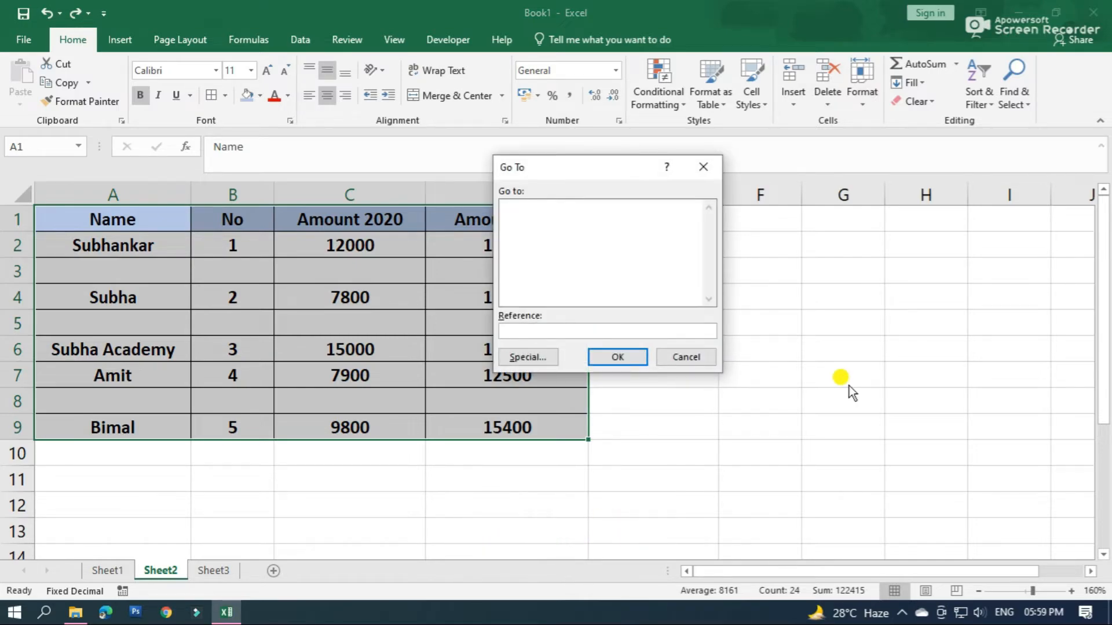
{"action": "left_click", "coordinate": [522, 360]}
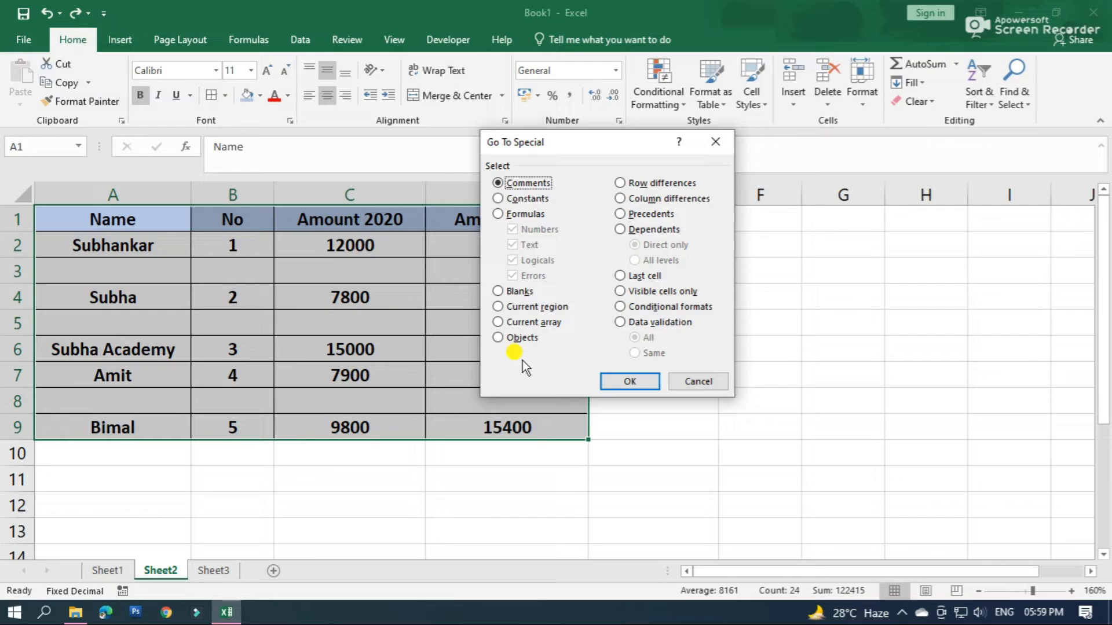
{"action": "left_click", "coordinate": [512, 297]}
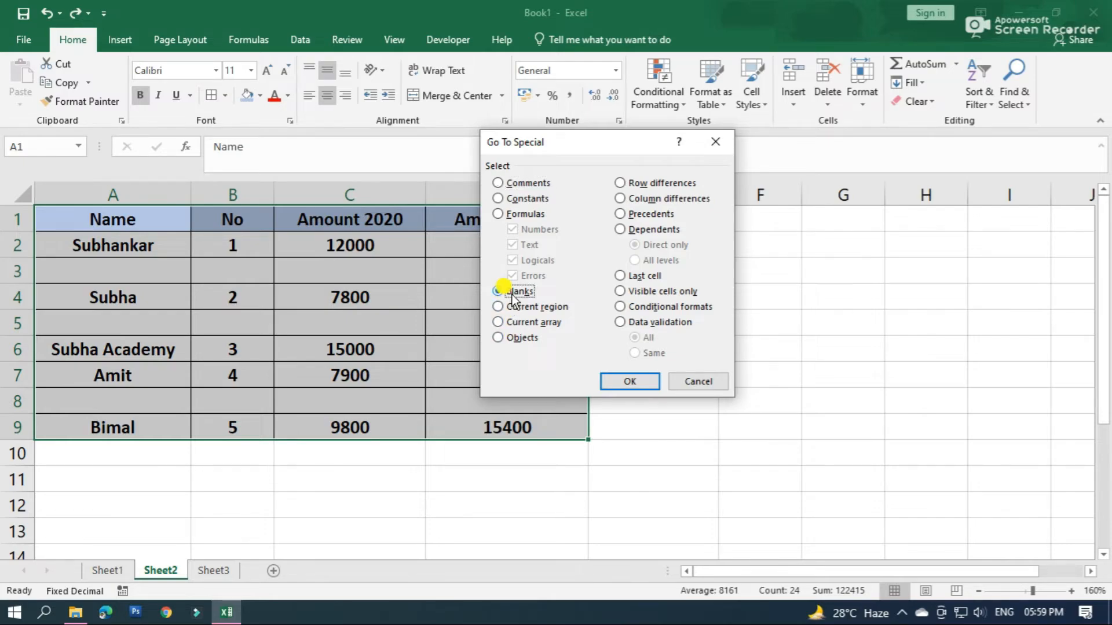
{"action": "left_click", "coordinate": [633, 381]}
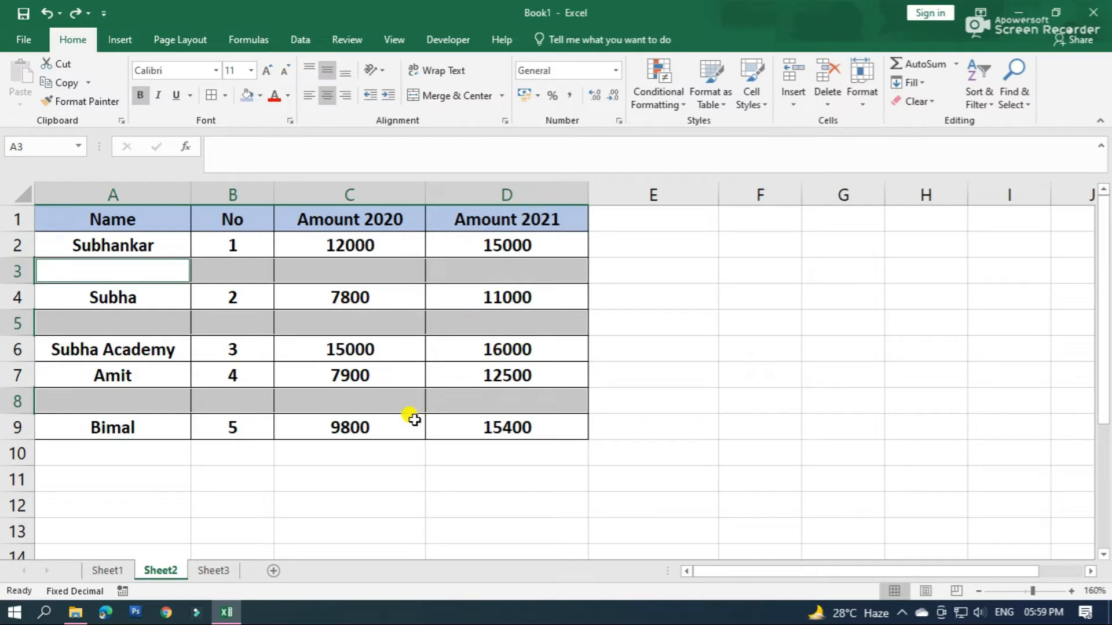
{"action": "right_click", "coordinate": [394, 277]}
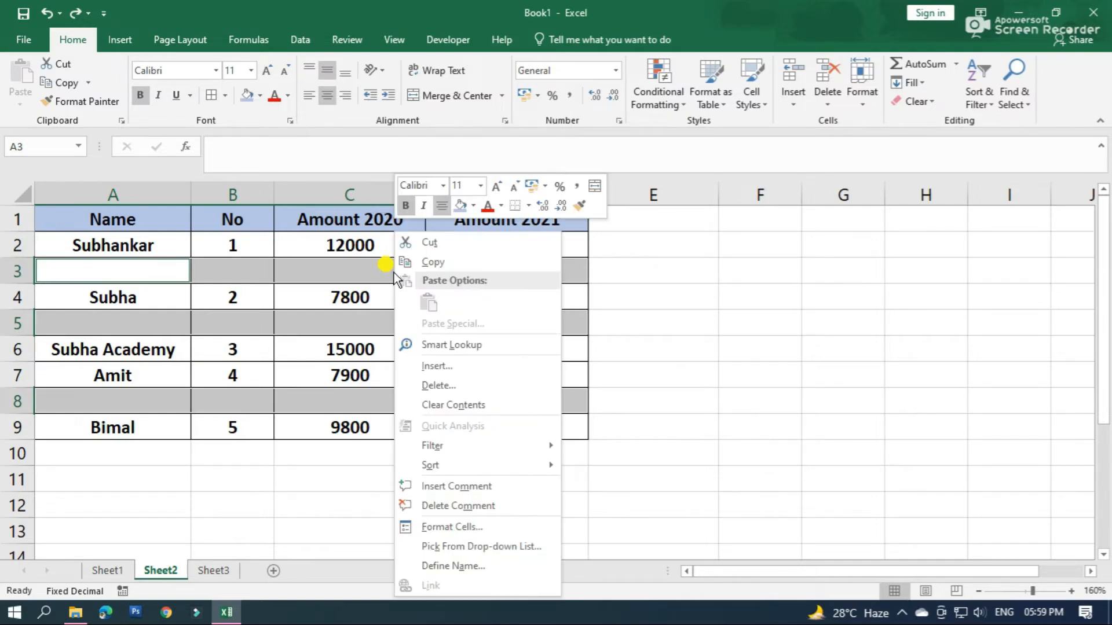
{"action": "left_click", "coordinate": [441, 386]}
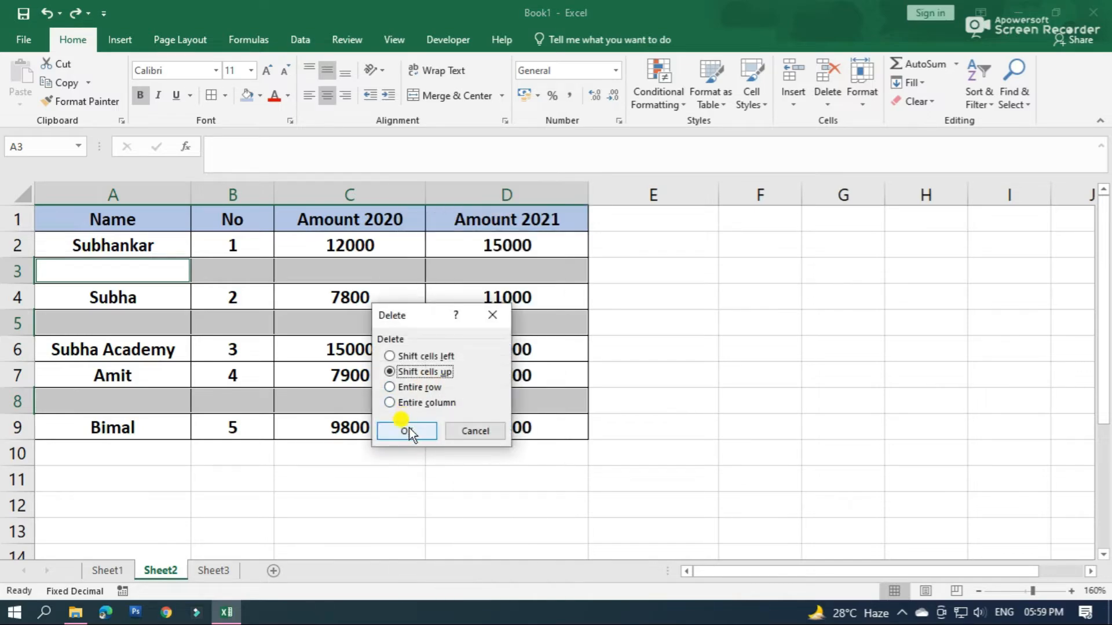
{"action": "left_click", "coordinate": [406, 428]}
{"action": "left_click", "coordinate": [419, 443]}
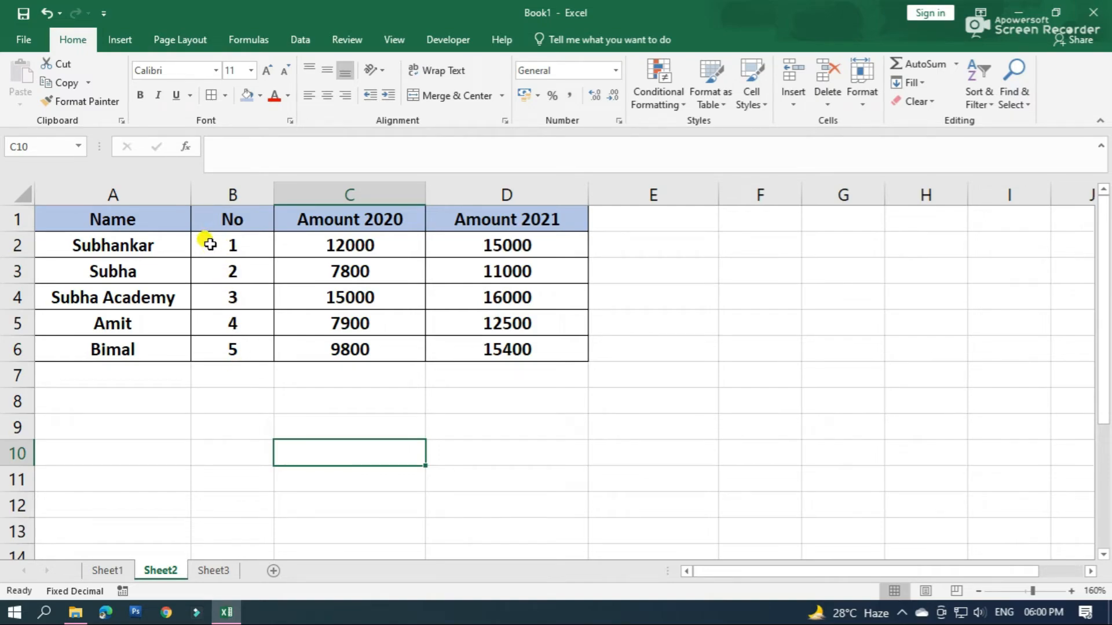
Add AutoSum totals for B2:D6 in row 7 and column E.
{"action": "left_click_drag", "start_coordinate": [204, 242], "coordinate": [597, 376]}
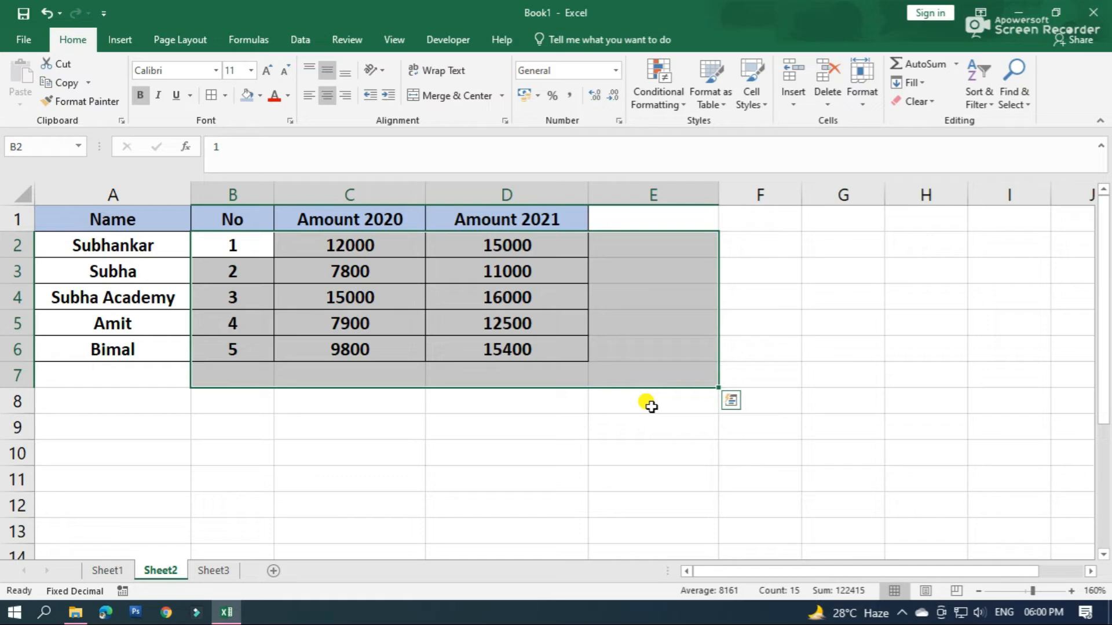
{"action": "key", "text": "alt+equal"}
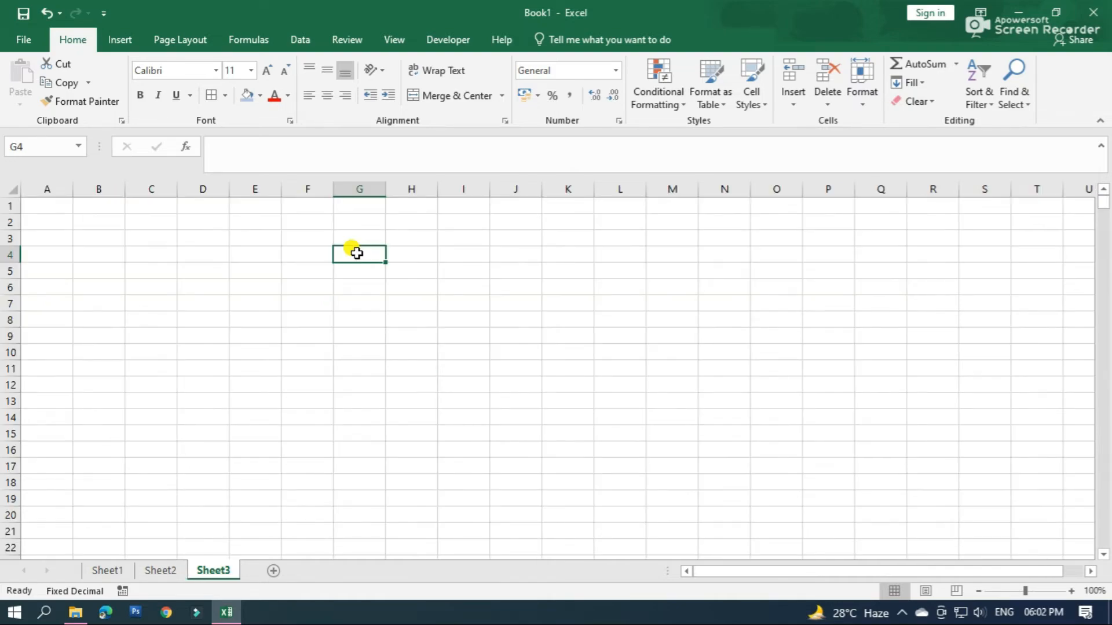
Enter a sample first name in G4 and copy it into the whole range G4:P16.
{"action": "type", "text": "Subha"}
{"action": "key", "text": "Return"}
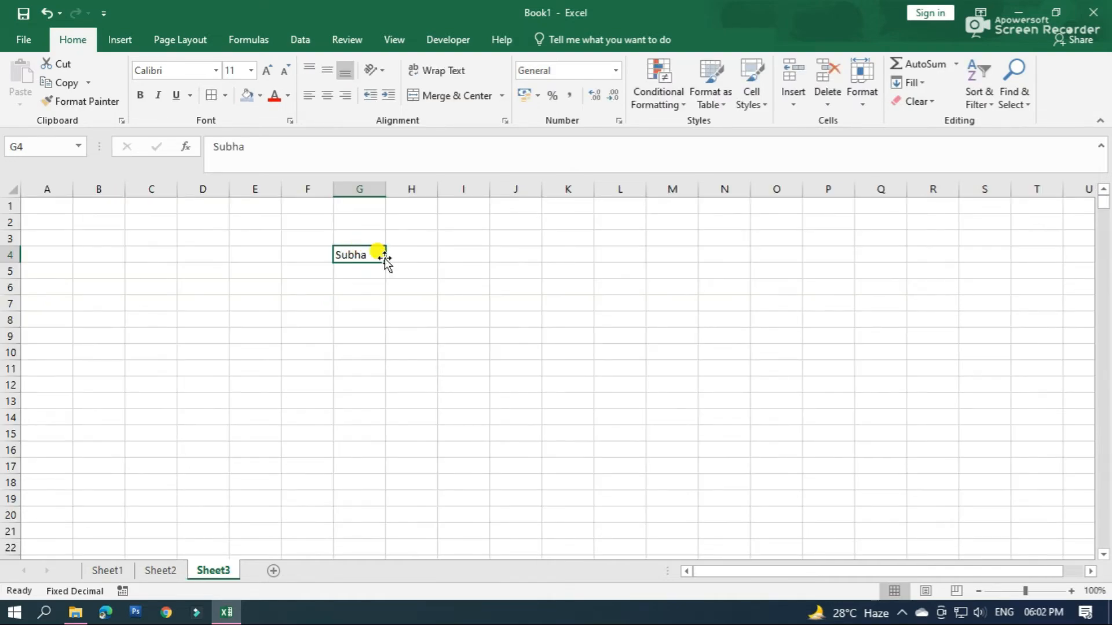
{"action": "left_click_drag", "start_coordinate": [377, 256], "coordinate": [841, 454]}
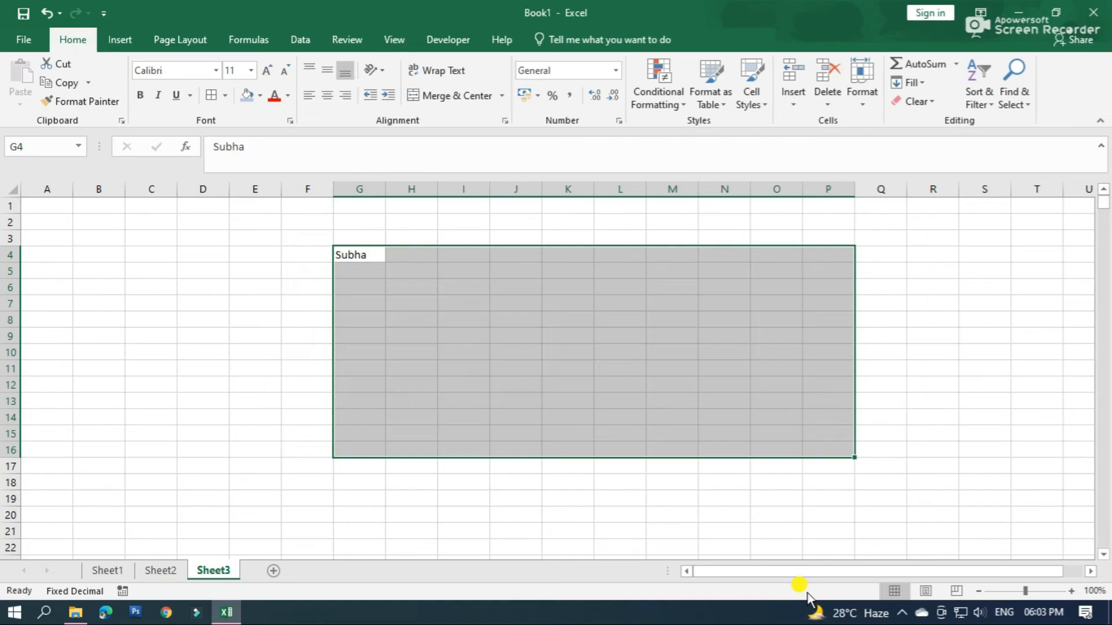
{"action": "left_click", "coordinate": [361, 256]}
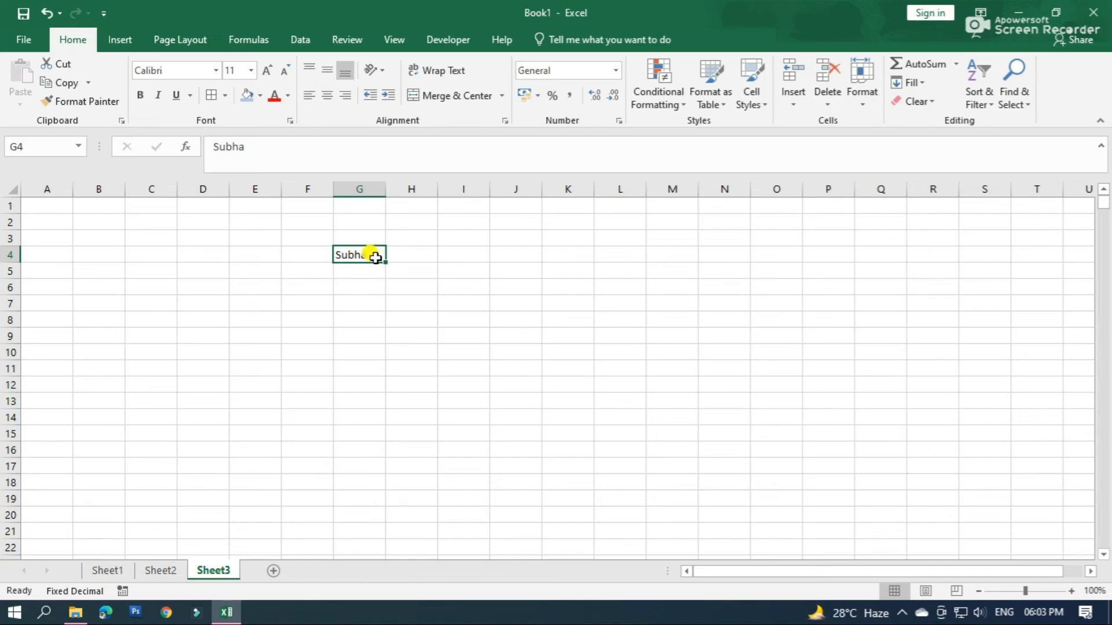
{"action": "key", "text": "ctrl+c"}
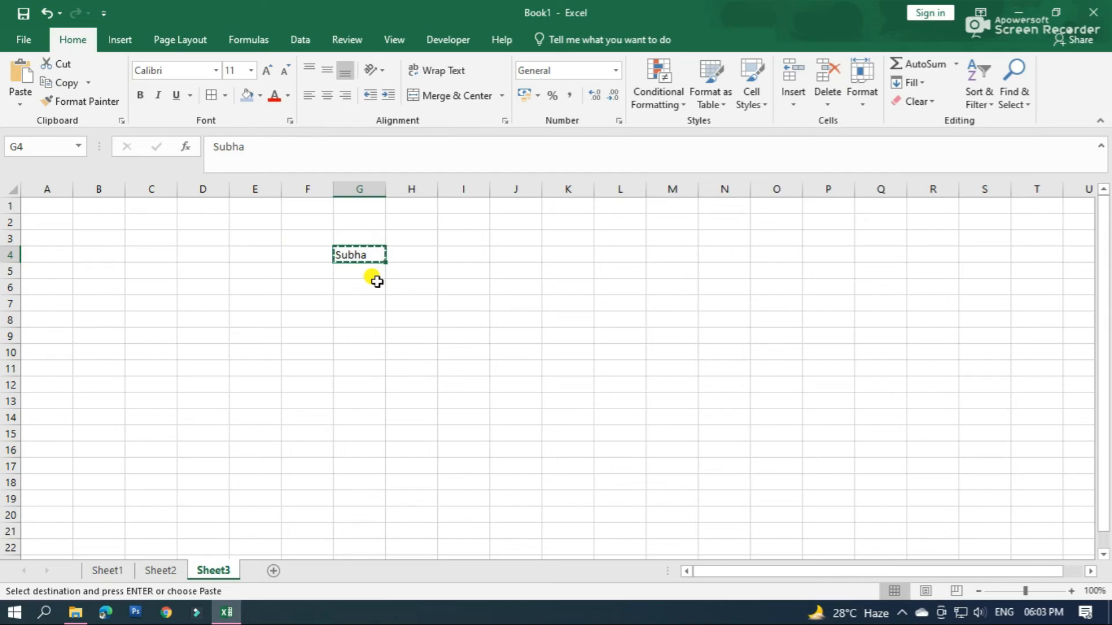
{"action": "left_click_drag", "start_coordinate": [375, 256], "coordinate": [840, 457]}
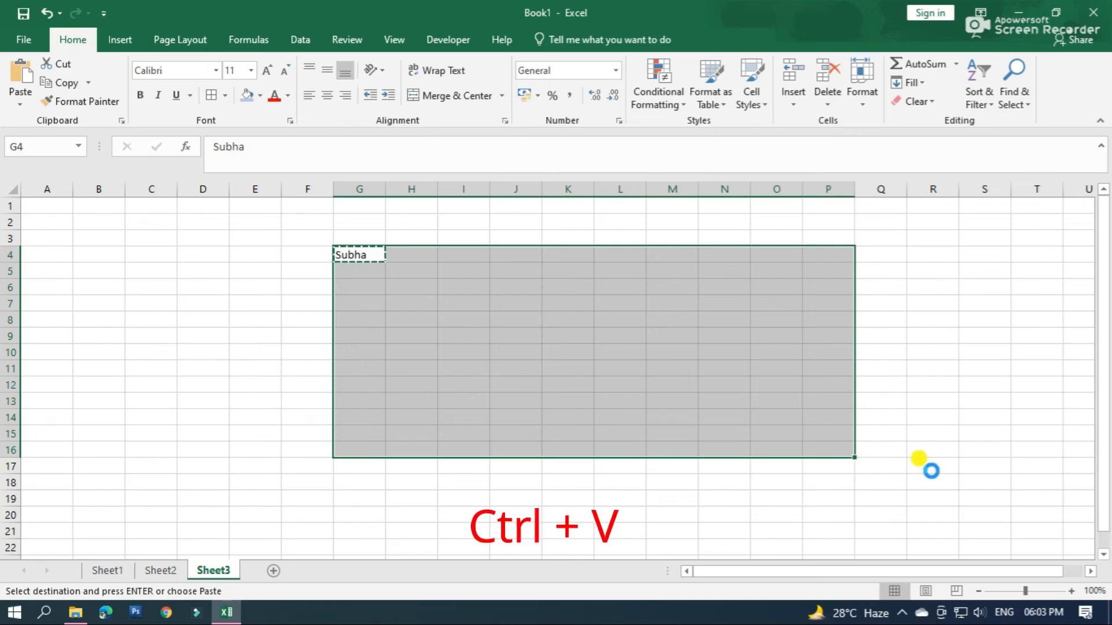
{"action": "key", "text": "ctrl+v"}
{"action": "left_click", "coordinate": [921, 343]}
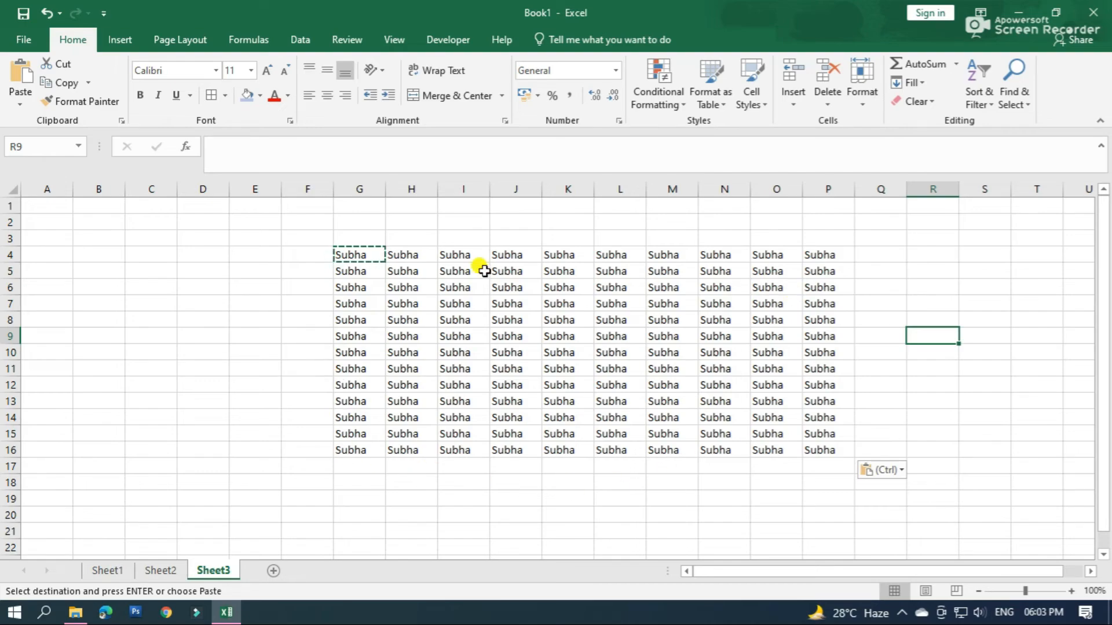
Paste the copied name into C2 and fill it down through C21.
{"action": "left_click", "coordinate": [150, 222]}
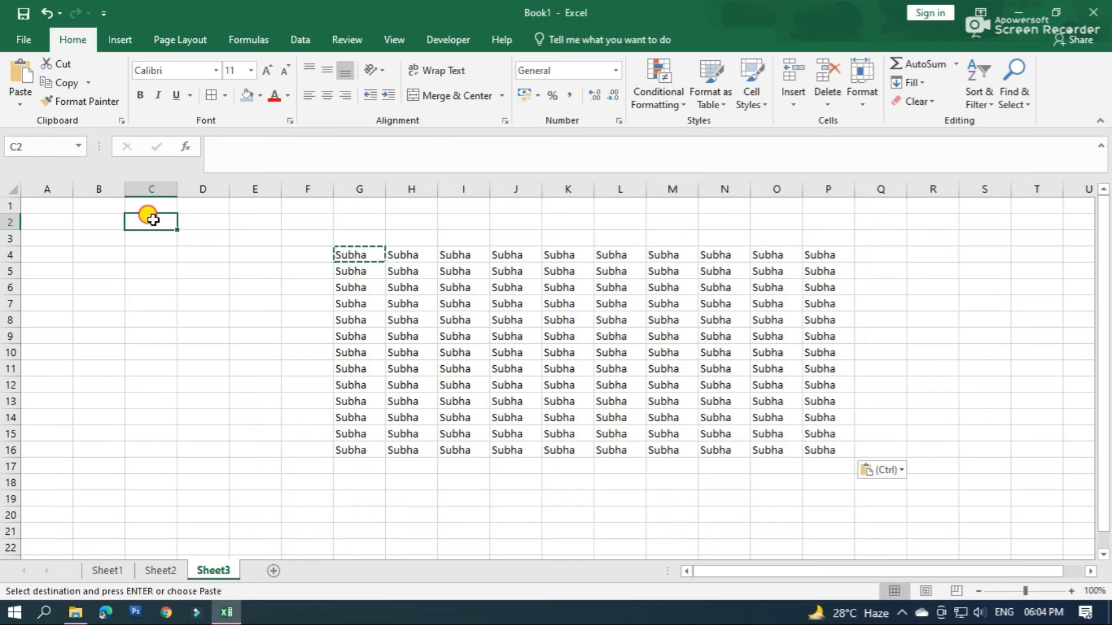
{"action": "key", "text": "Return"}
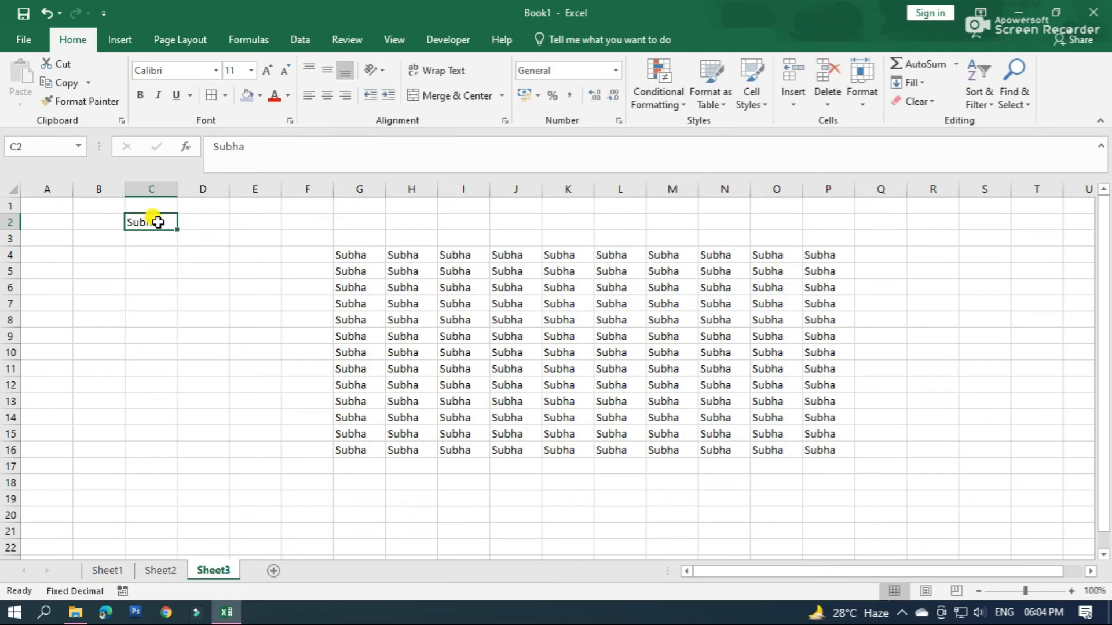
{"action": "left_click_drag", "start_coordinate": [154, 219], "coordinate": [131, 536]}
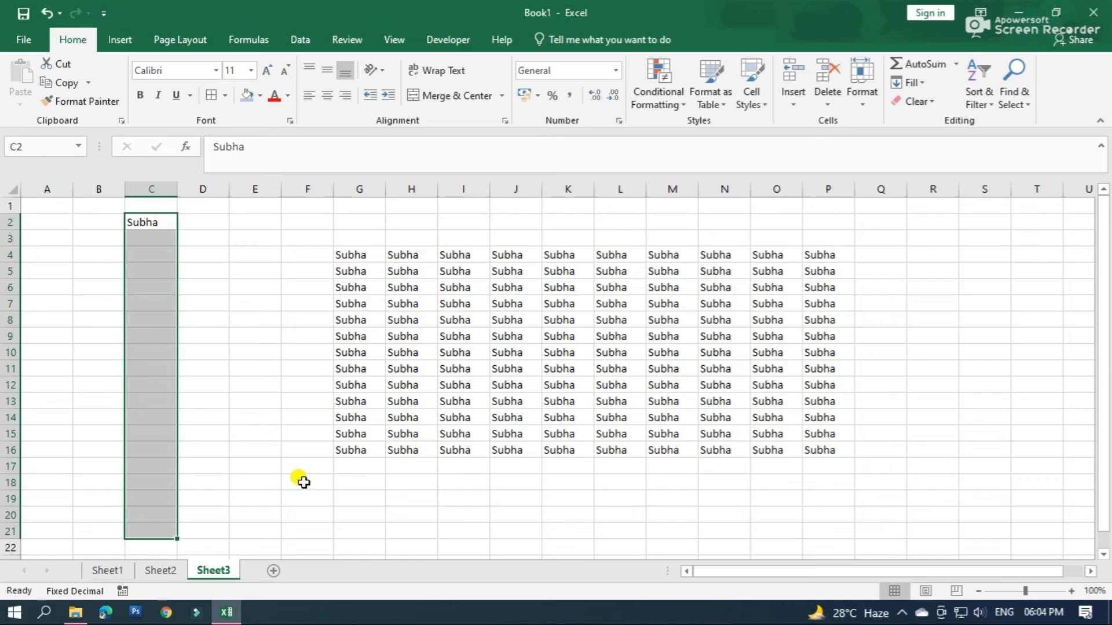
{"action": "key", "text": "ctrl+d"}
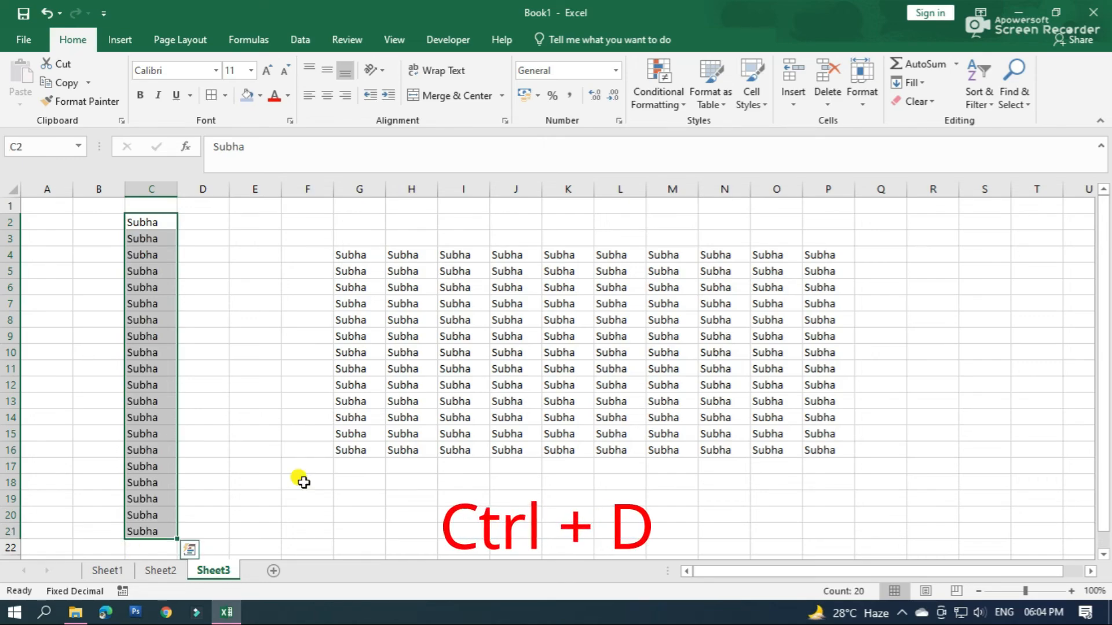
{"action": "left_click", "coordinate": [187, 239]}
Fill the name in C2 to the right across row 2 through K2.
{"action": "left_click", "coordinate": [139, 223]}
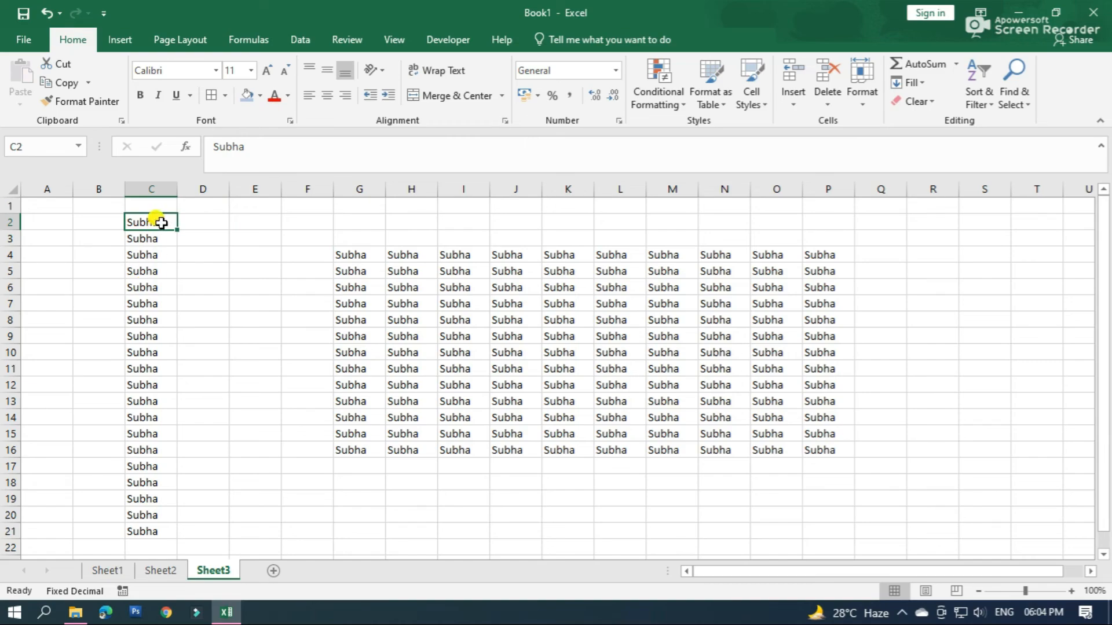
{"action": "left_click_drag", "start_coordinate": [163, 222], "coordinate": [544, 215]}
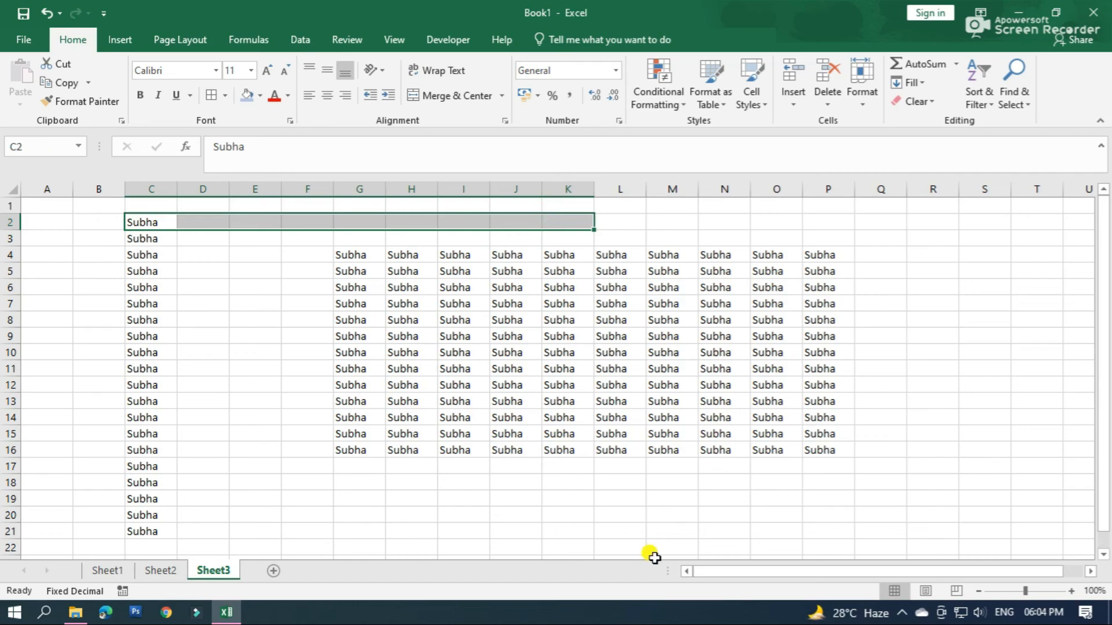
{"action": "key", "text": "ctrl+r"}
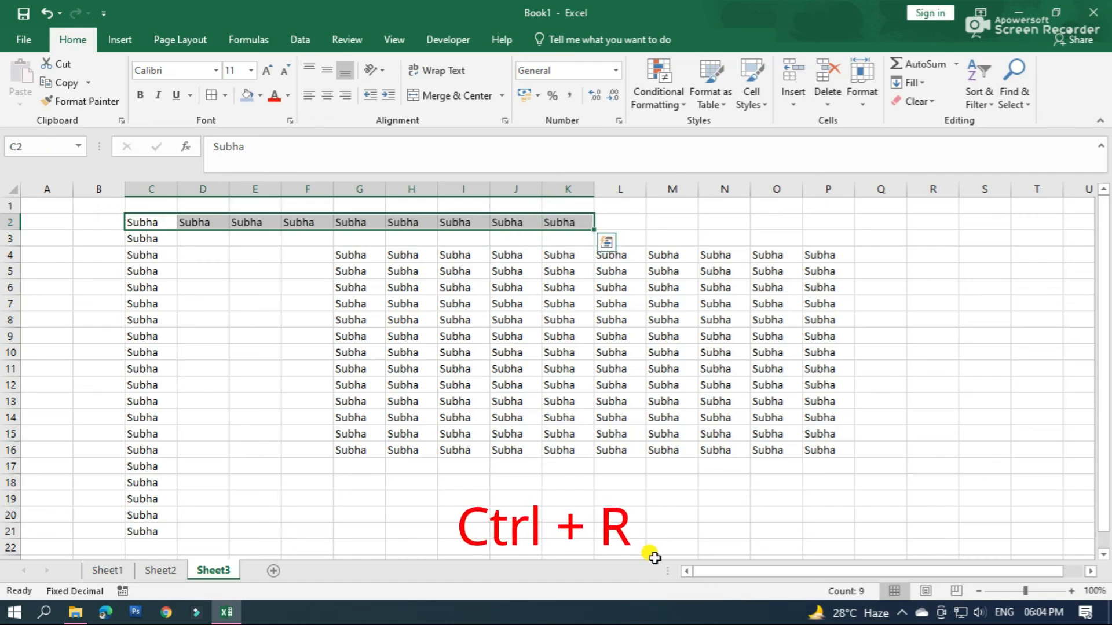
{"action": "left_click", "coordinate": [680, 543]}
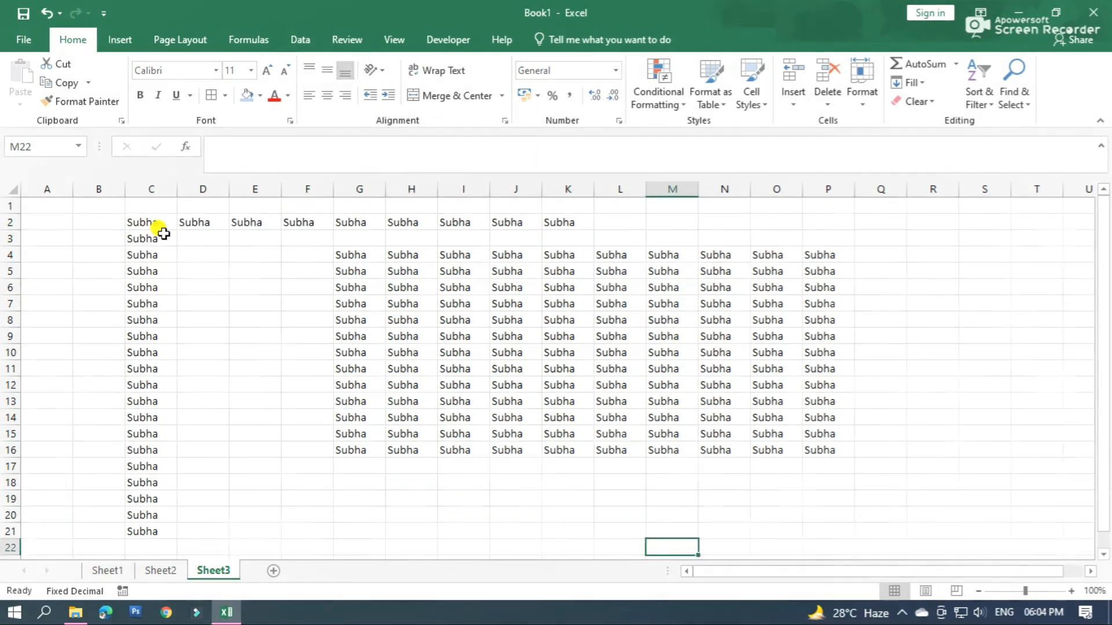